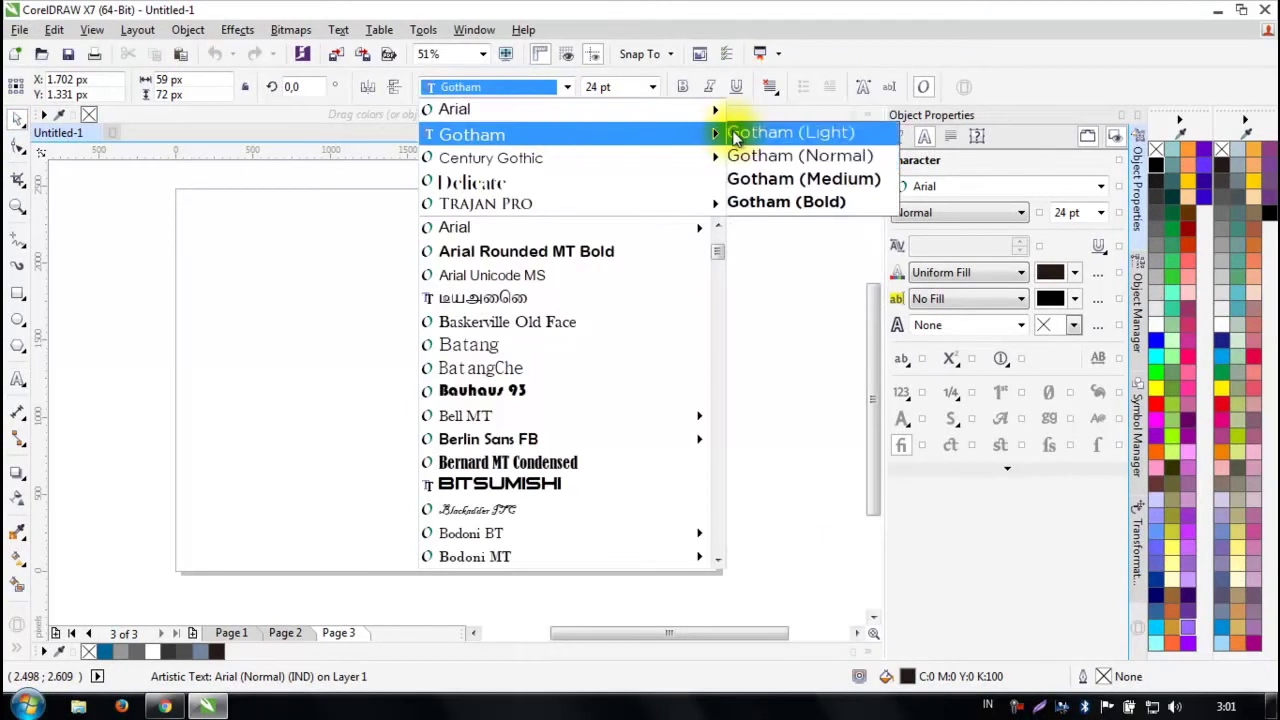
Set the letter D in Gotham Normal and scale it up to about 41.8 pt (107 × 122 px).
click(750, 178)
scroll(438, 365, up, 4)
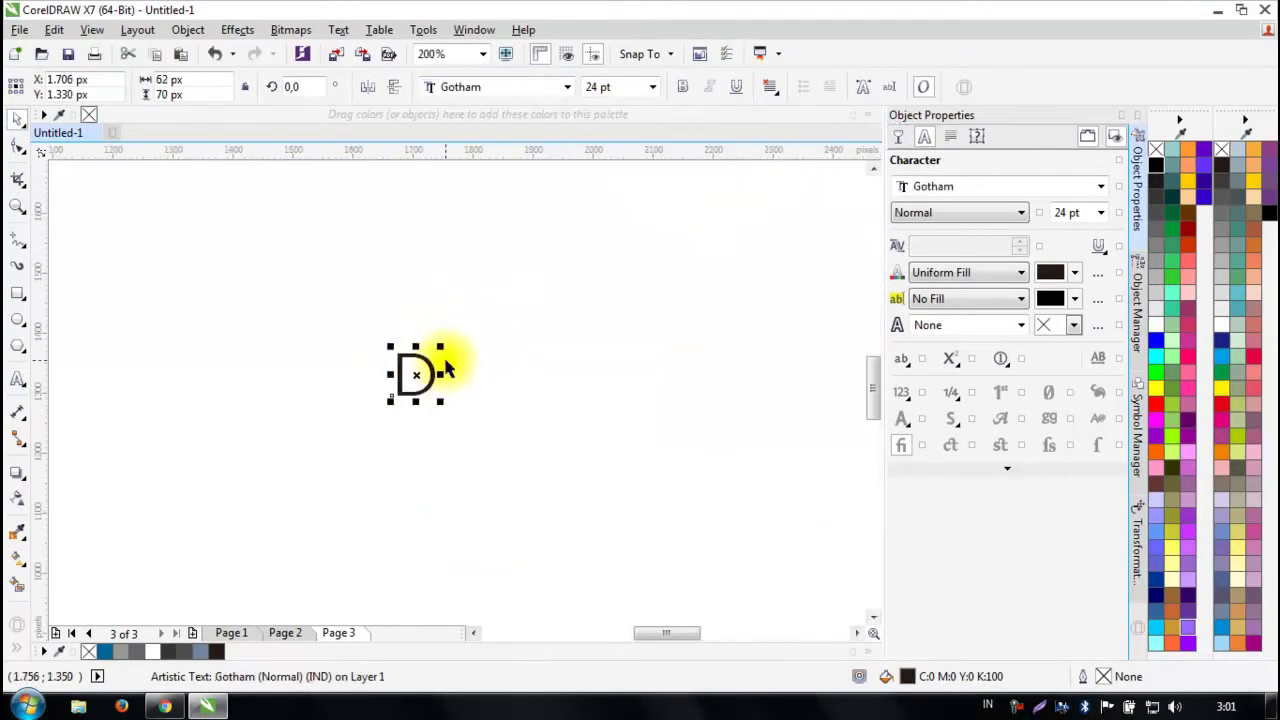
drag(446, 350, 487, 322)
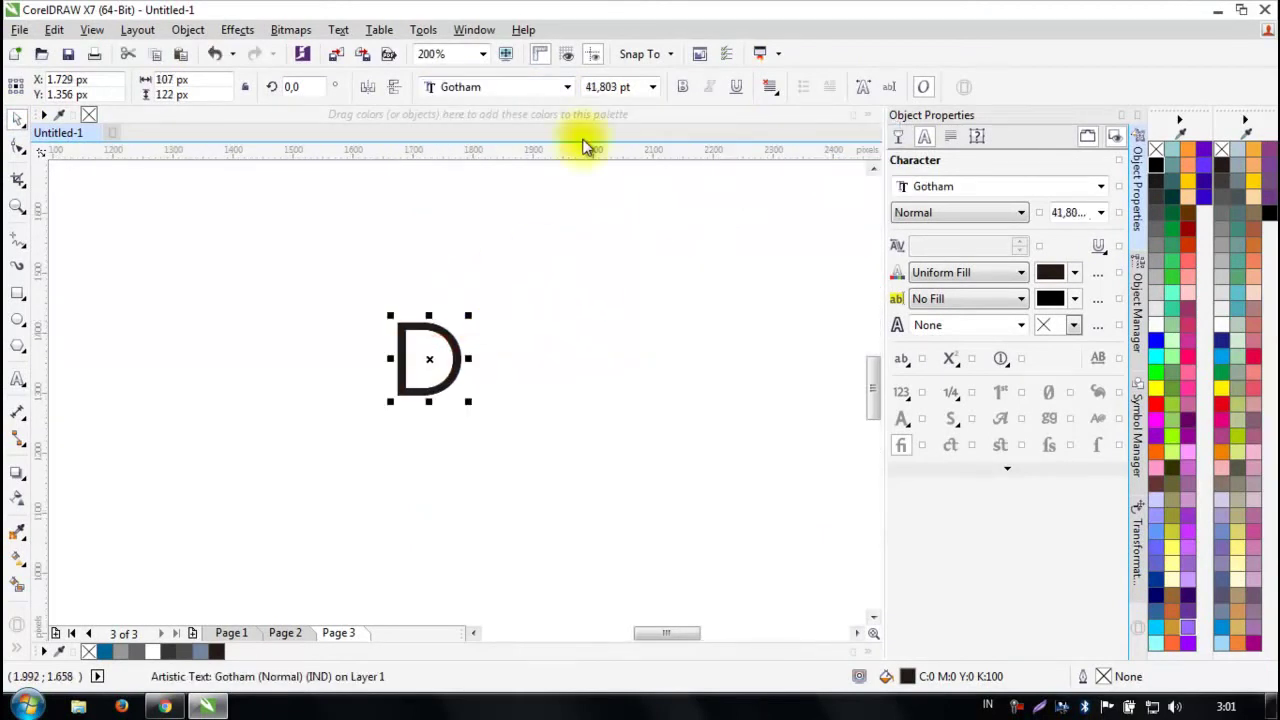
Switch the letter D to Gotham Medium and convert the text to curves.
click(565, 87)
mouse_move(629, 113)
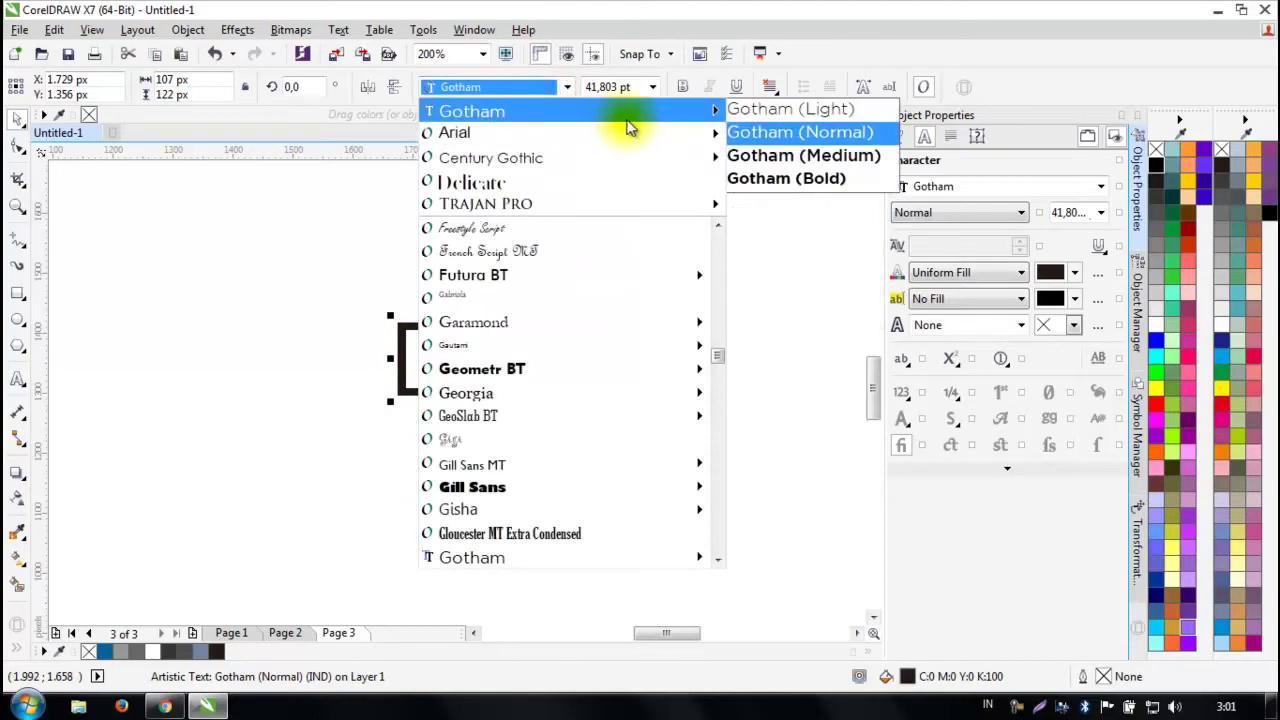
click(783, 157)
key(F5)
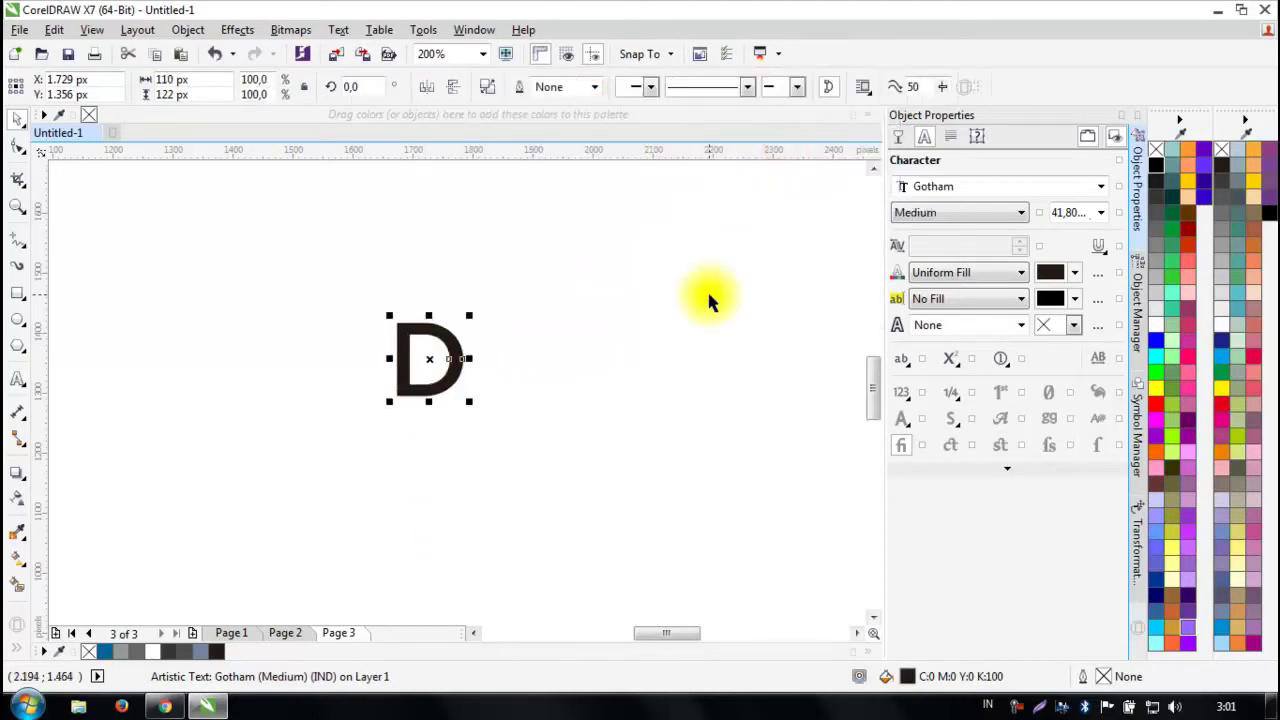
key(ctrl+q)
scroll(443, 340, up, 2)
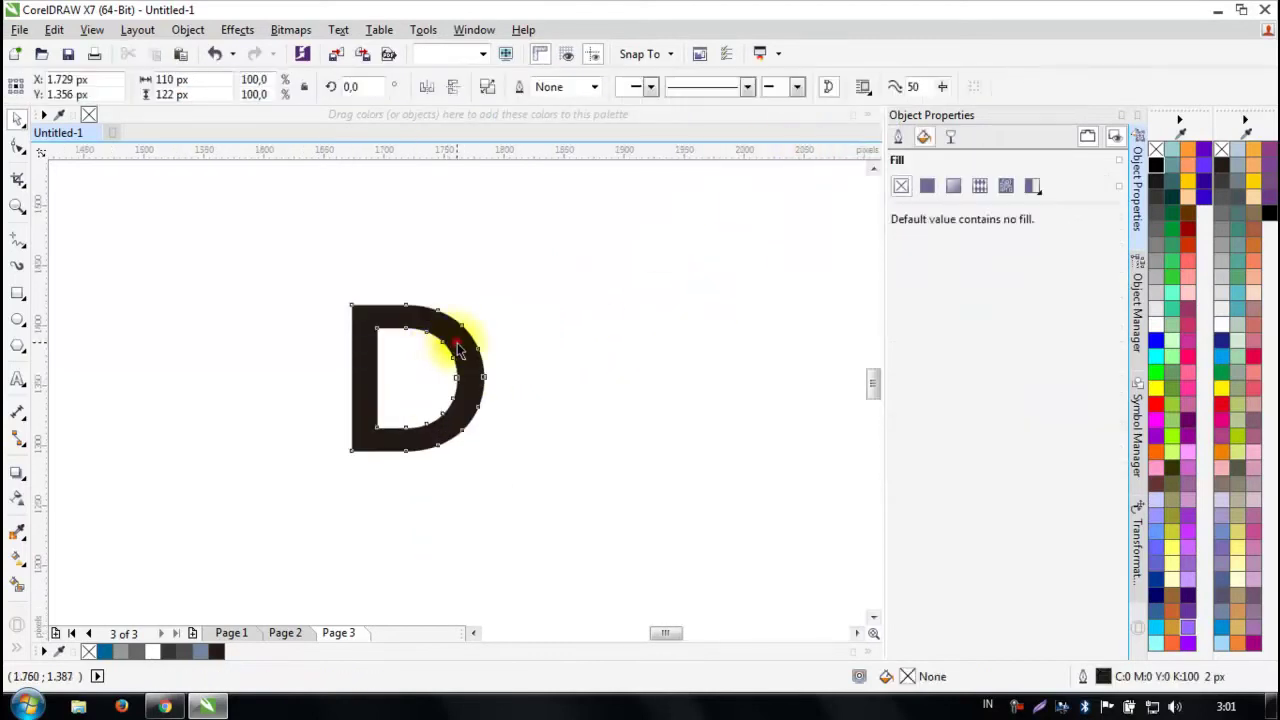
Shift the D slightly right and down, and convert the segments of all its nodes to curves.
drag(472, 355, 496, 367)
click(540, 343)
click(487, 370)
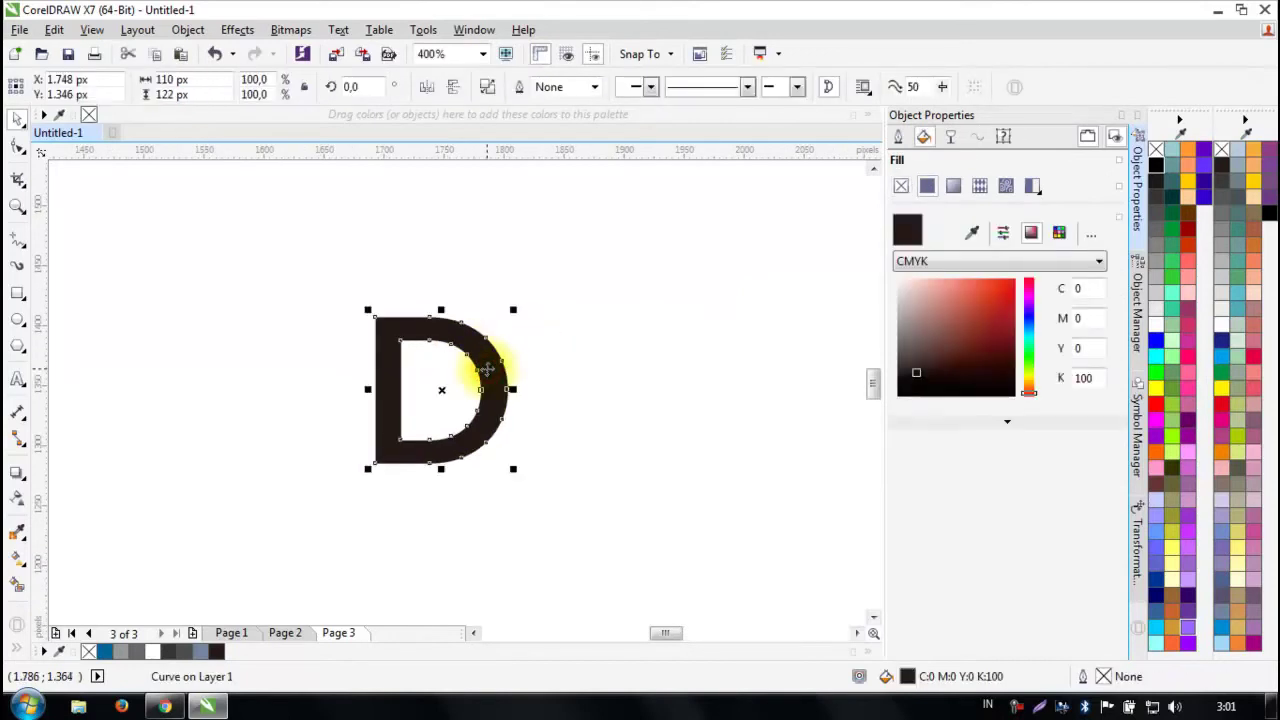
key(F10)
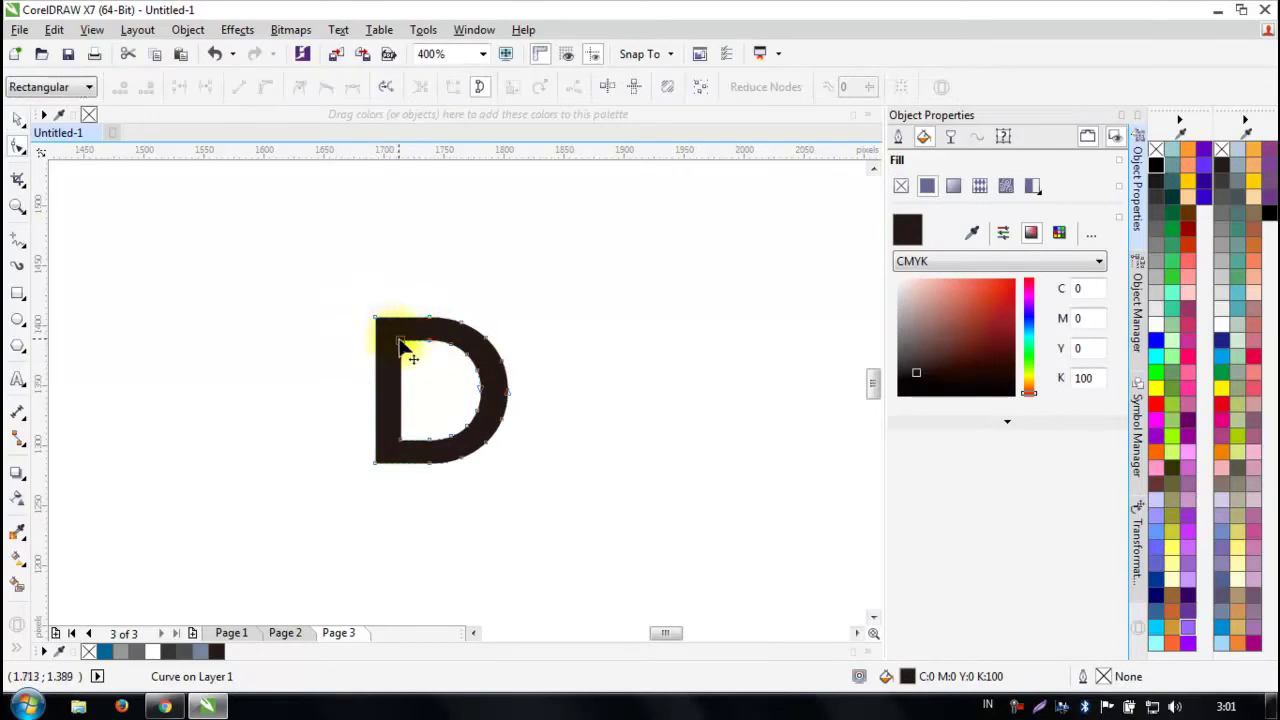
drag(325, 272, 500, 365)
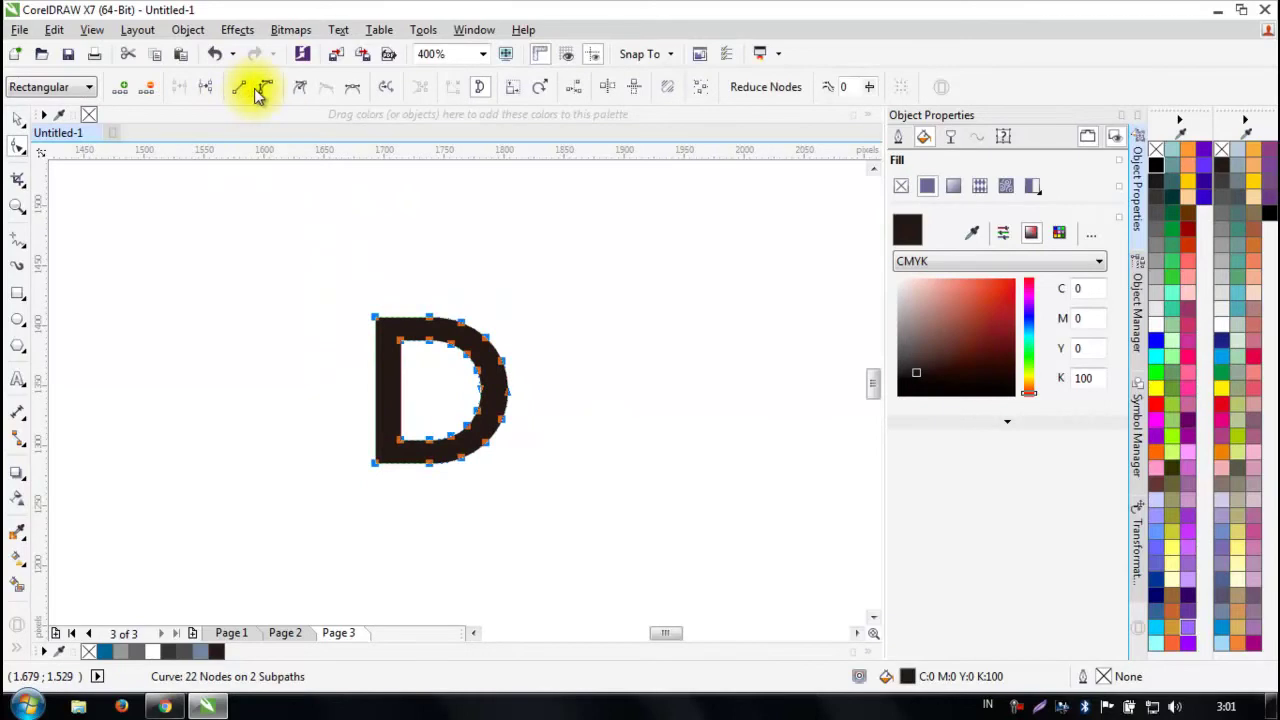
click(270, 88)
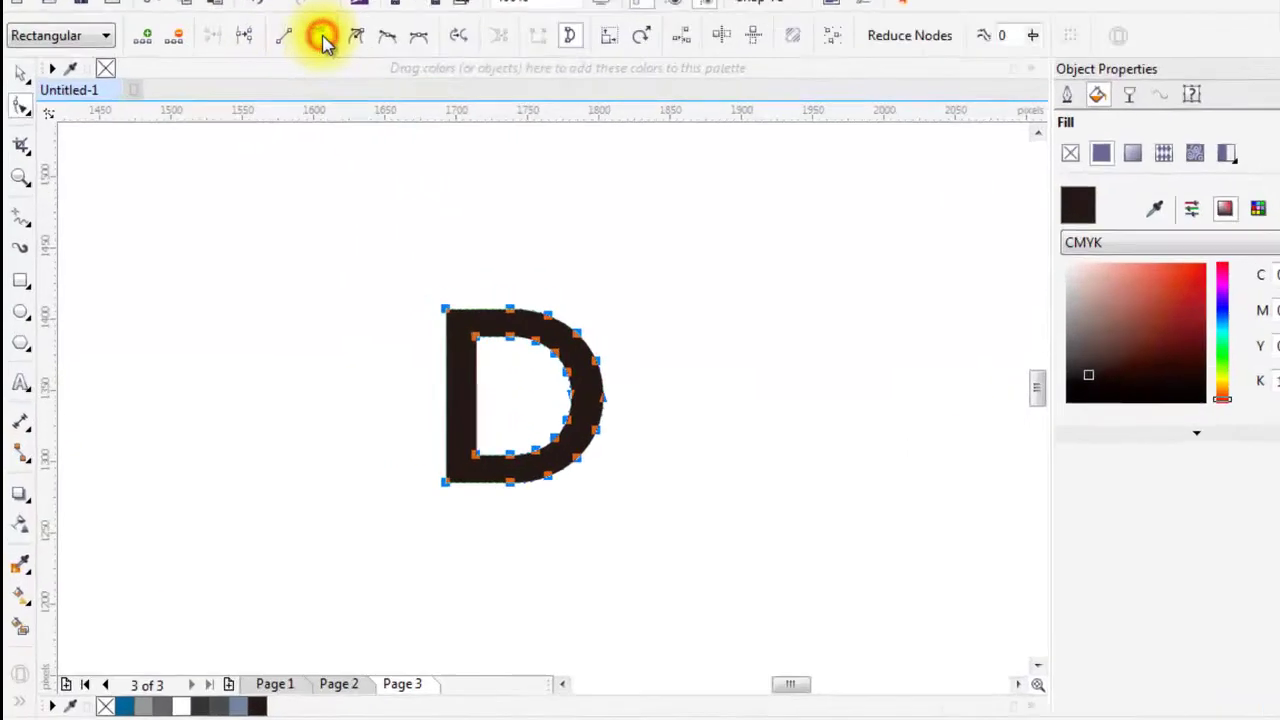
click(452, 375)
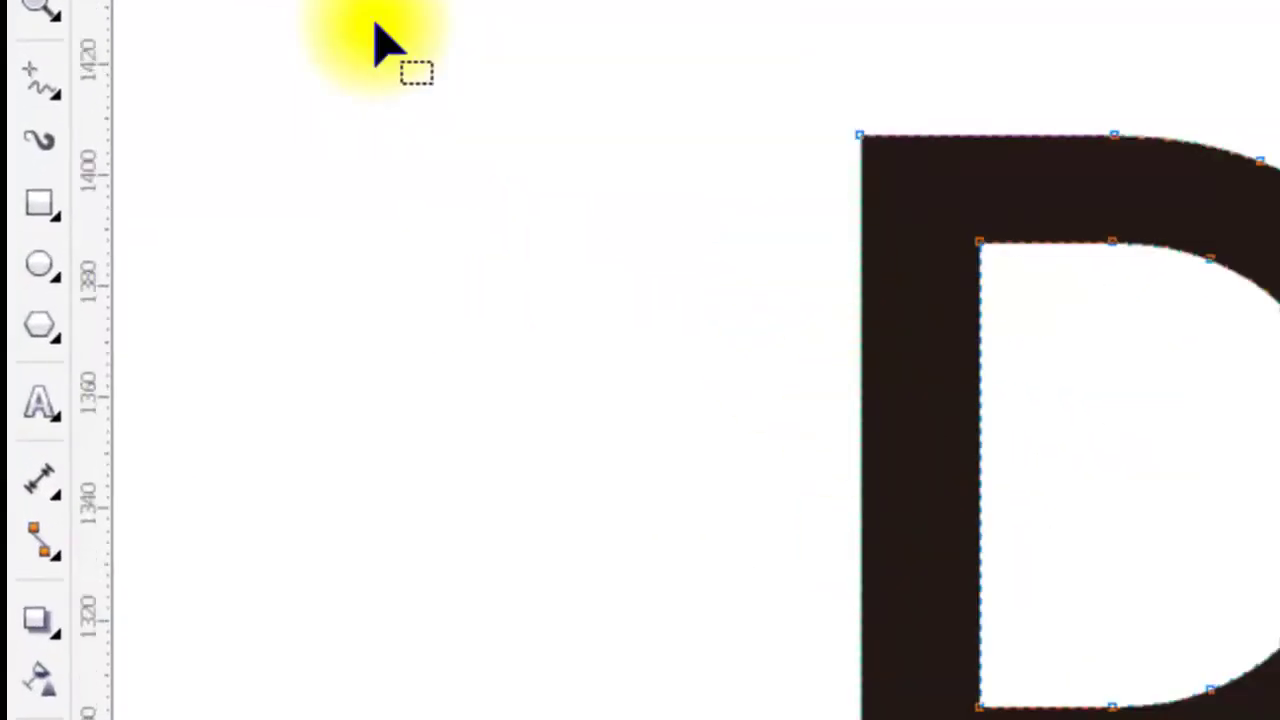
Draw a rectangle as tall as the top bar at the D's upper-left corner and place it across the stem just below the bar.
click(48, 192)
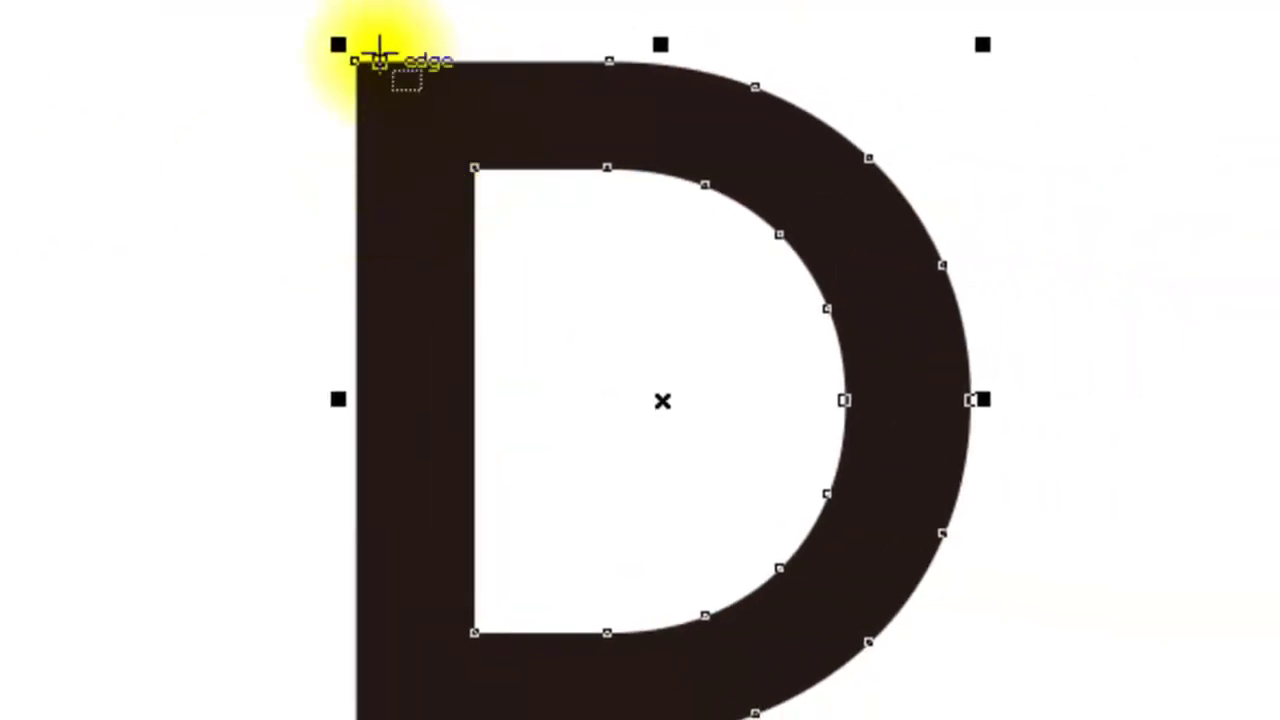
mouse_move(355, 60)
mouse_down()
mouse_move(529, 143)
mouse_move(508, 167)
mouse_up()
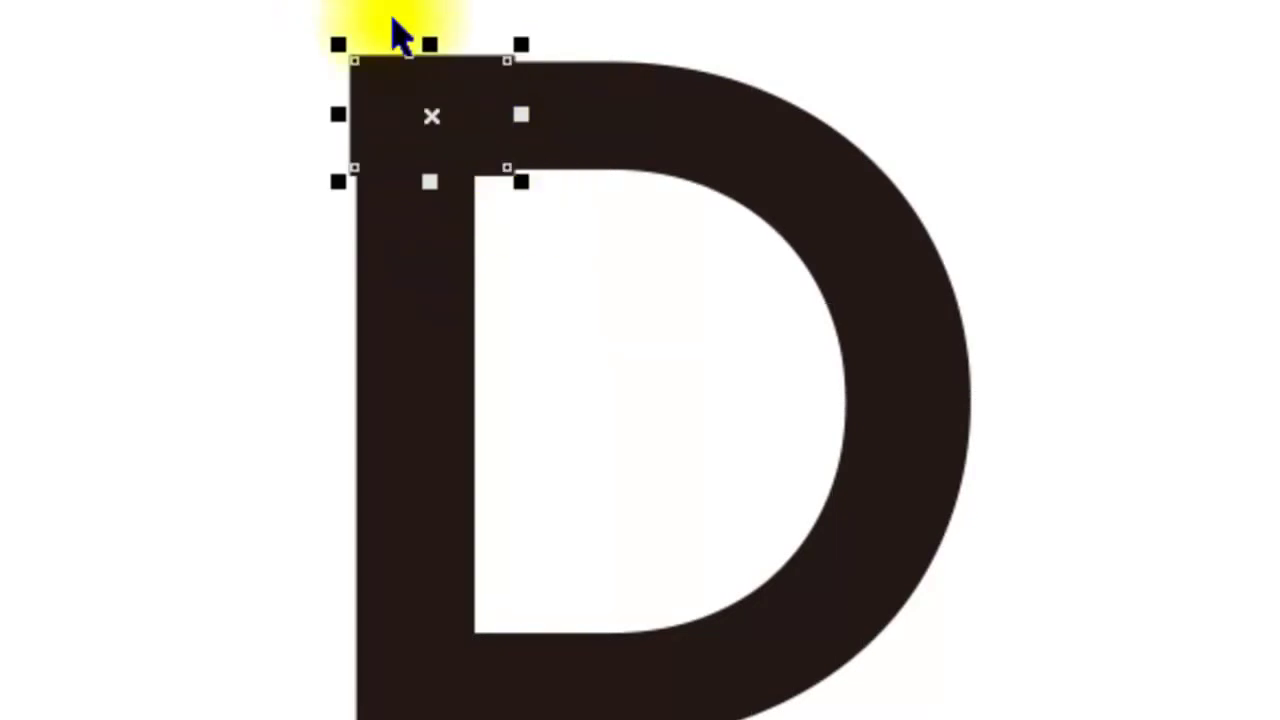
drag(406, 45, 409, 164)
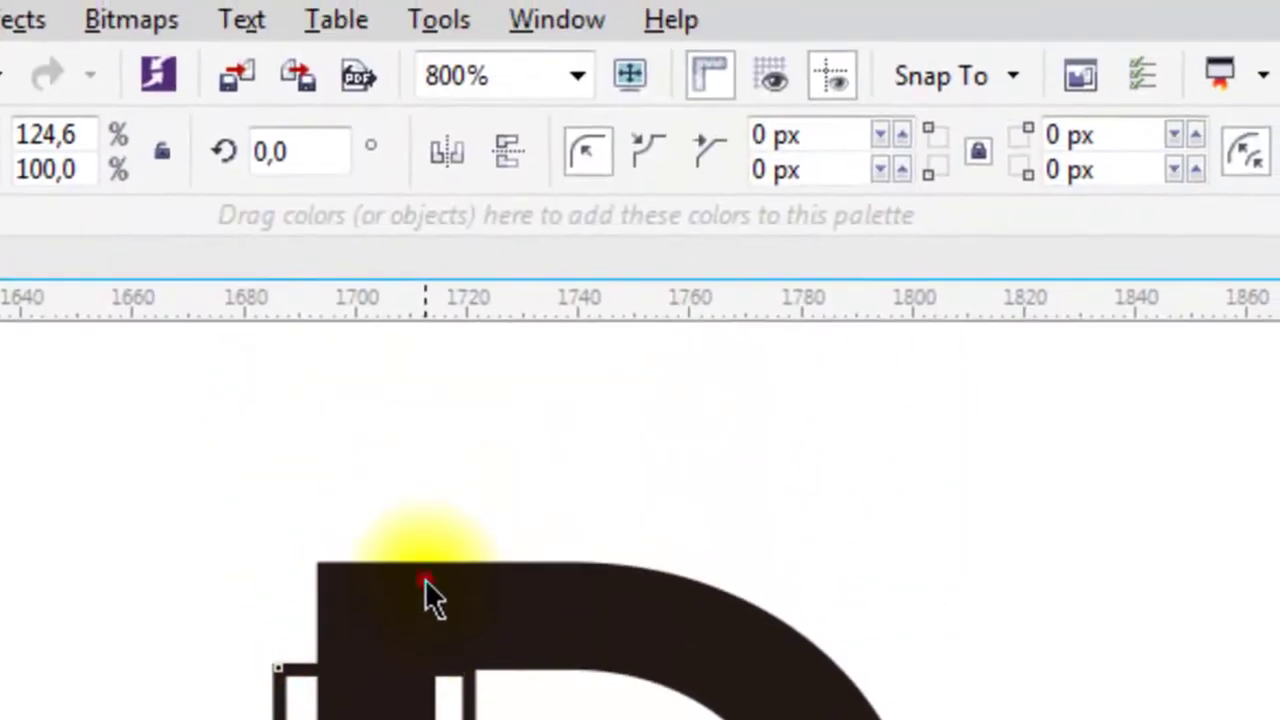
Trim the D with the rectangle to cut a gap in the stem, and delete the rectangle.
shift+click(461, 117)
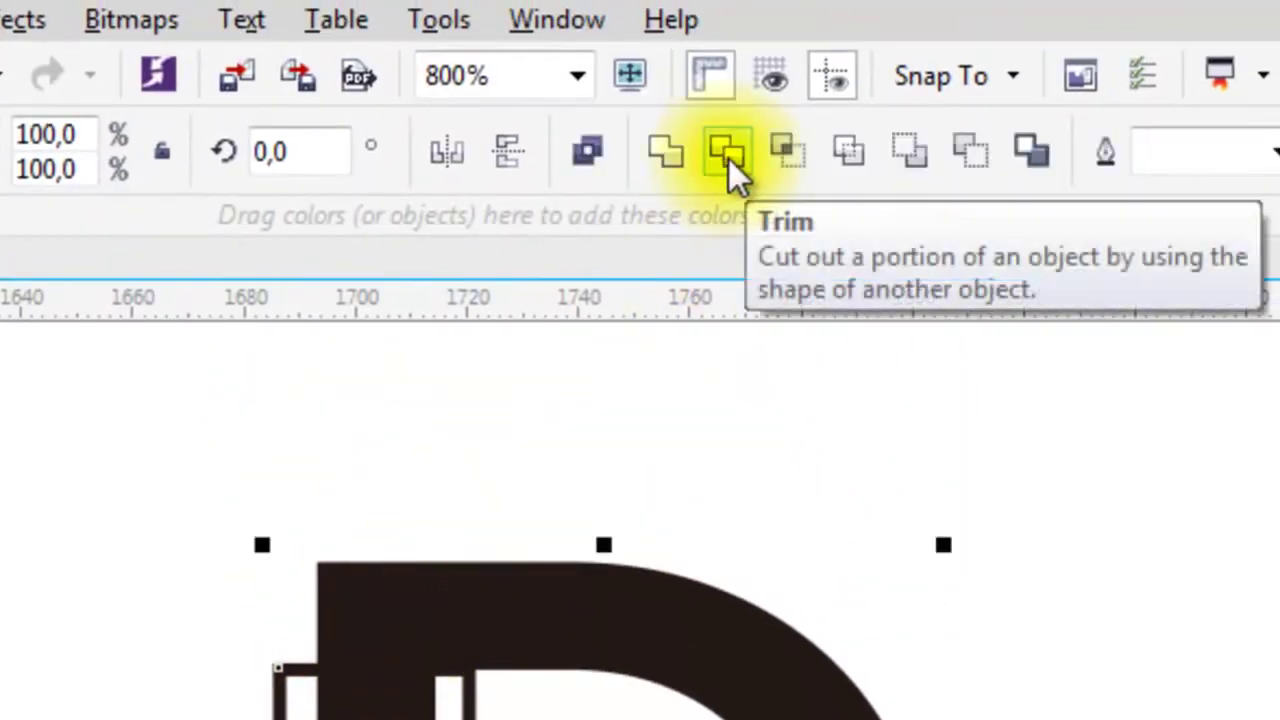
click(724, 158)
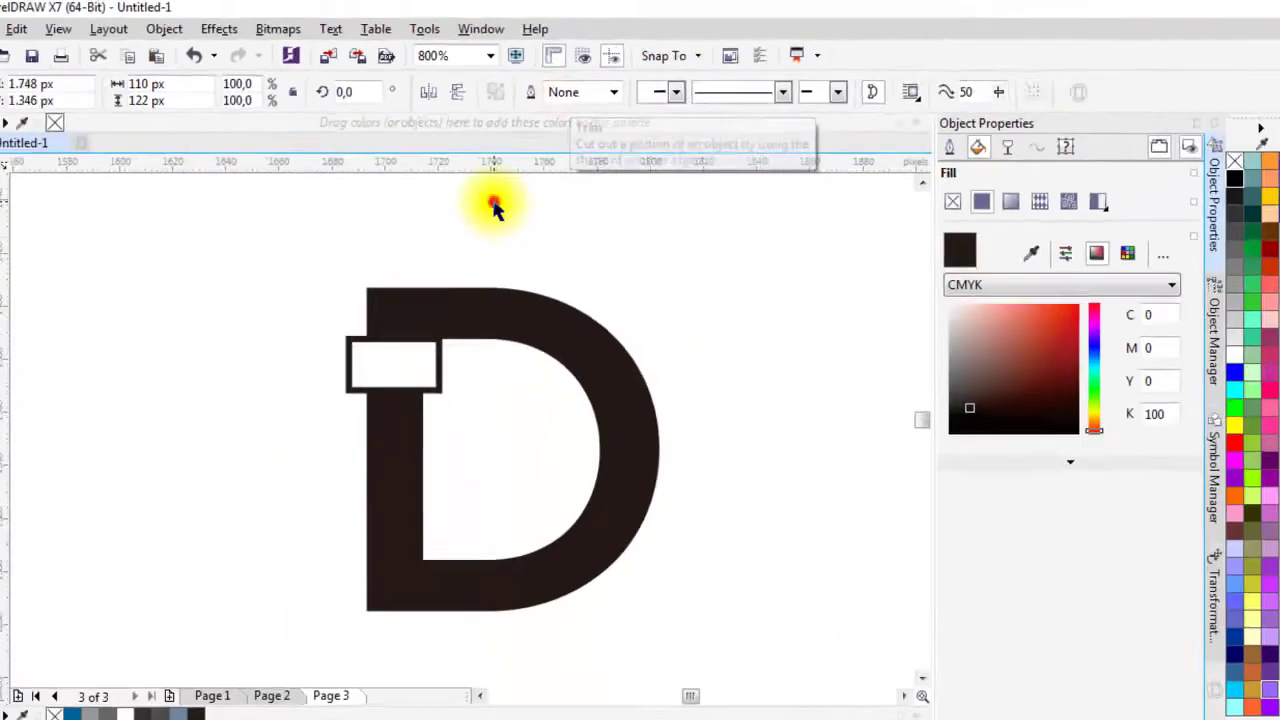
click(417, 666)
key(Delete)
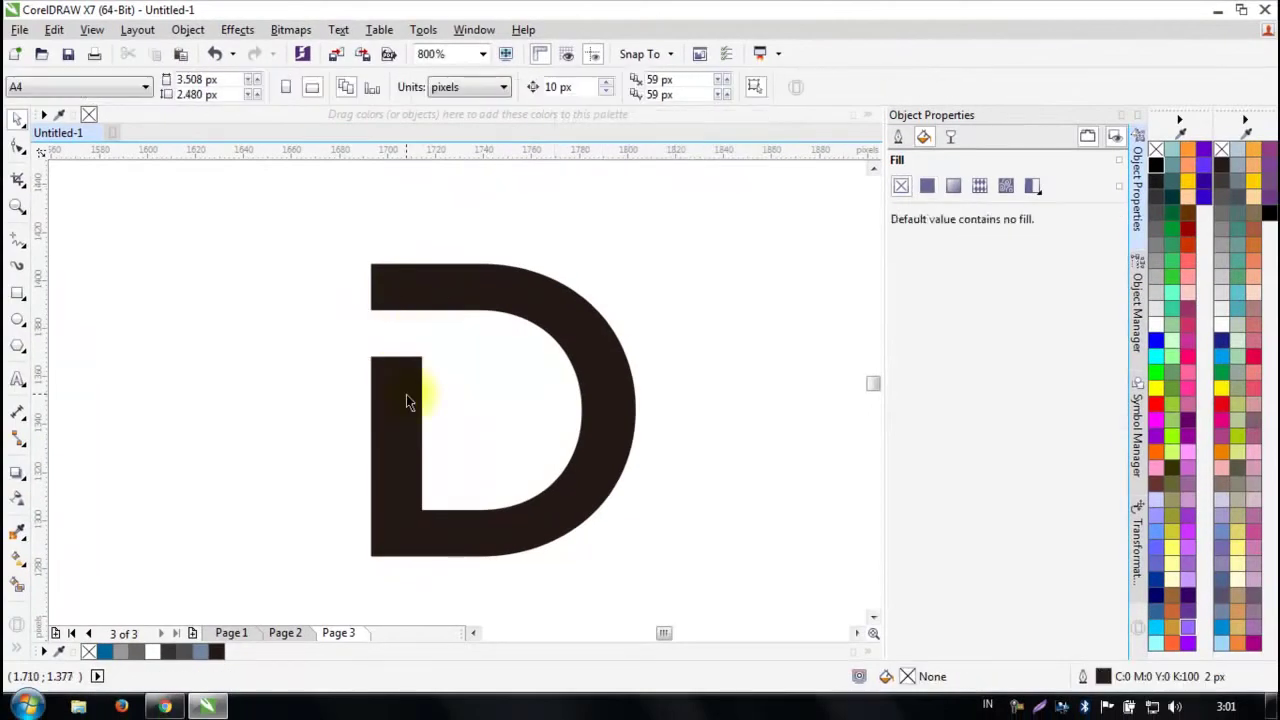
Try deleting the lower-left corner node of the D's top bar, and undo the deletion.
click(406, 394)
double_click(394, 283)
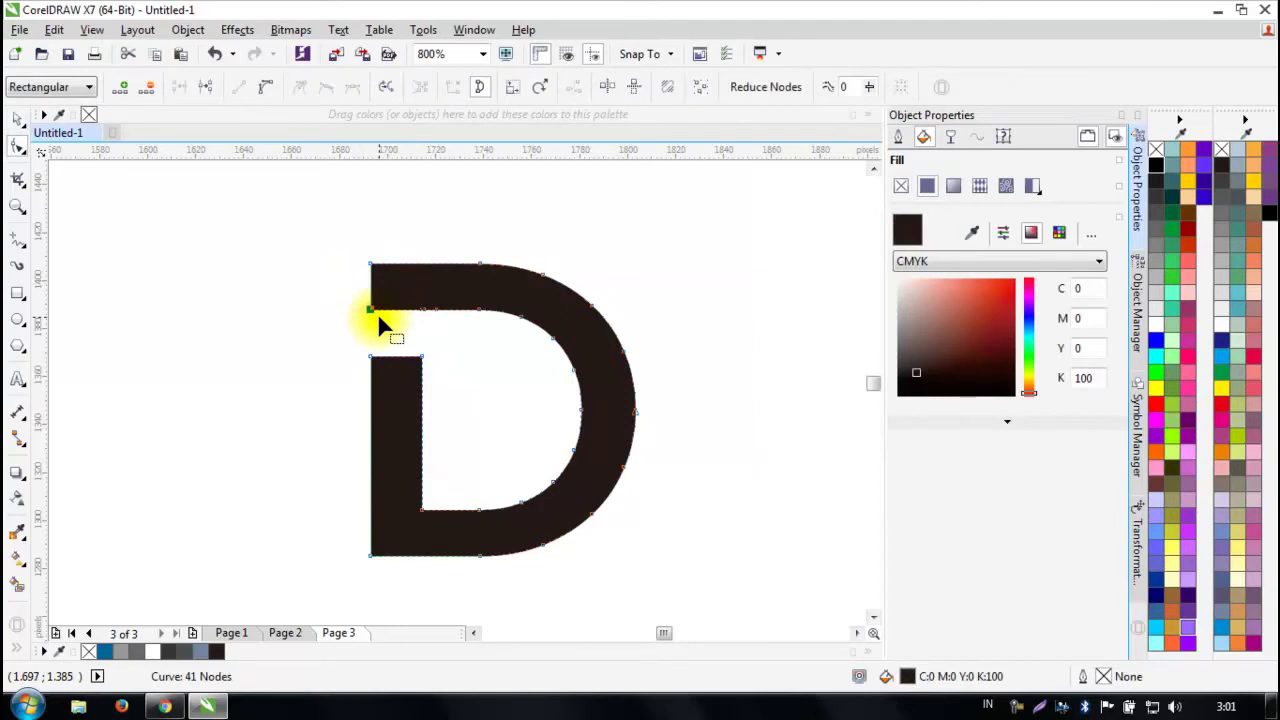
key(Delete)
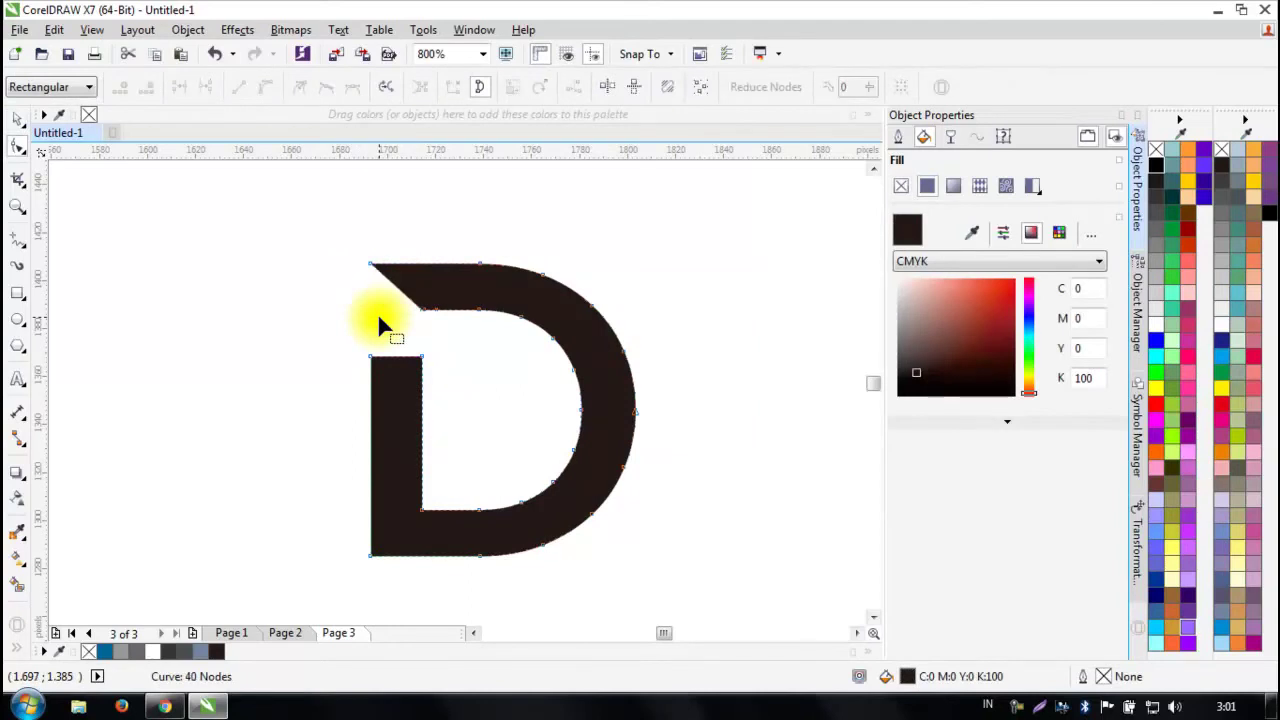
key(ctrl+z)
Convert all the D's segments to curves, and delete the top bar's lower-left corner node with the extra nodes beside it on the underside.
click(379, 317)
drag(390, 300, 677, 490)
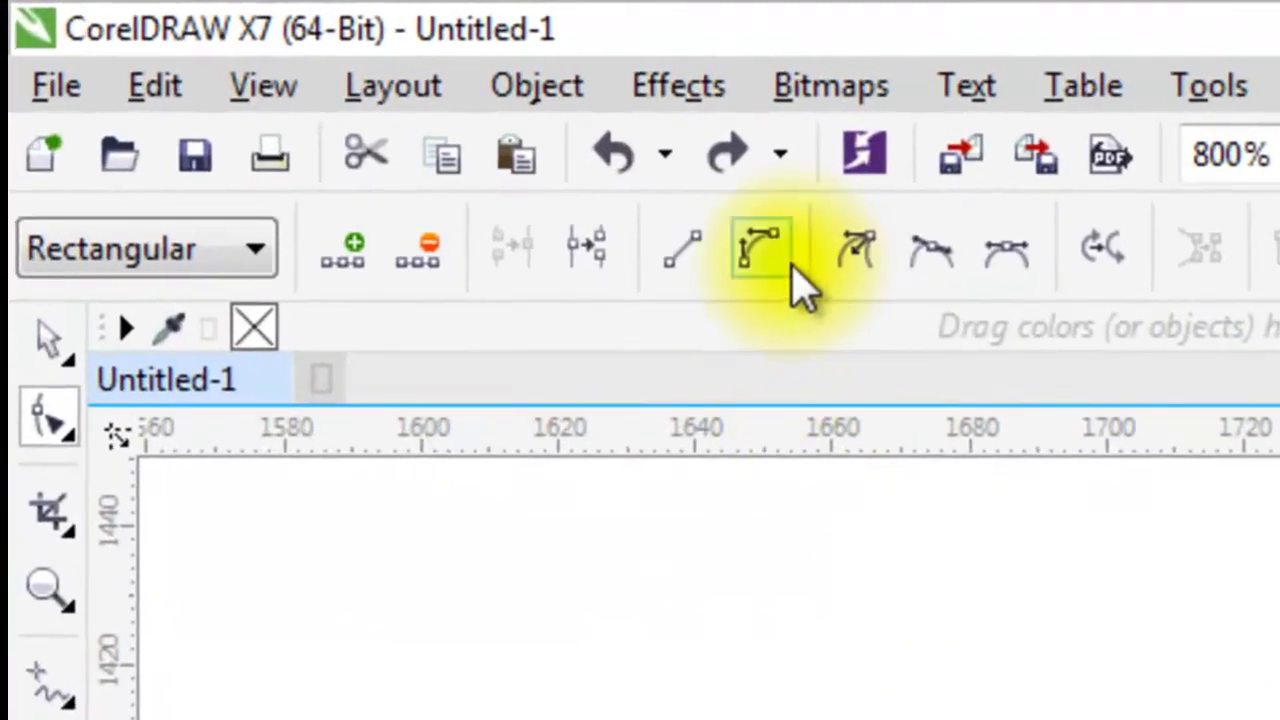
click(265, 87)
scroll(477, 371, up, 2)
drag(287, 258, 487, 368)
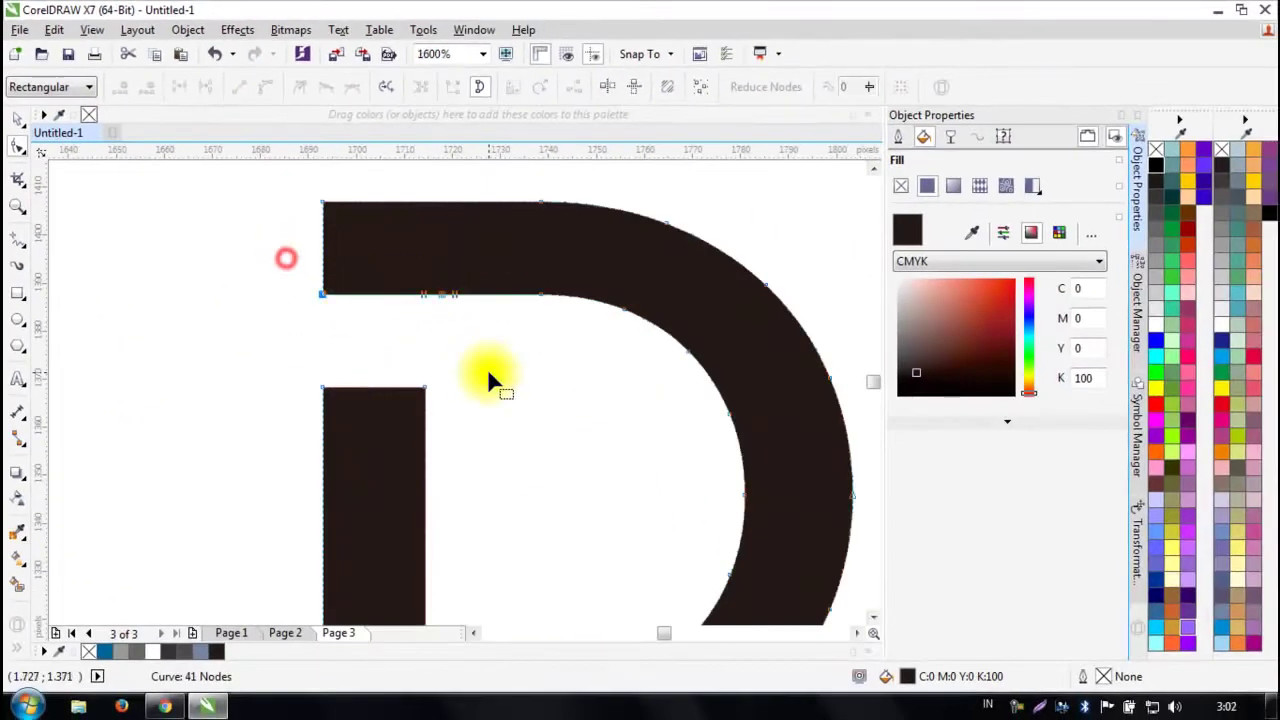
key(Delete)
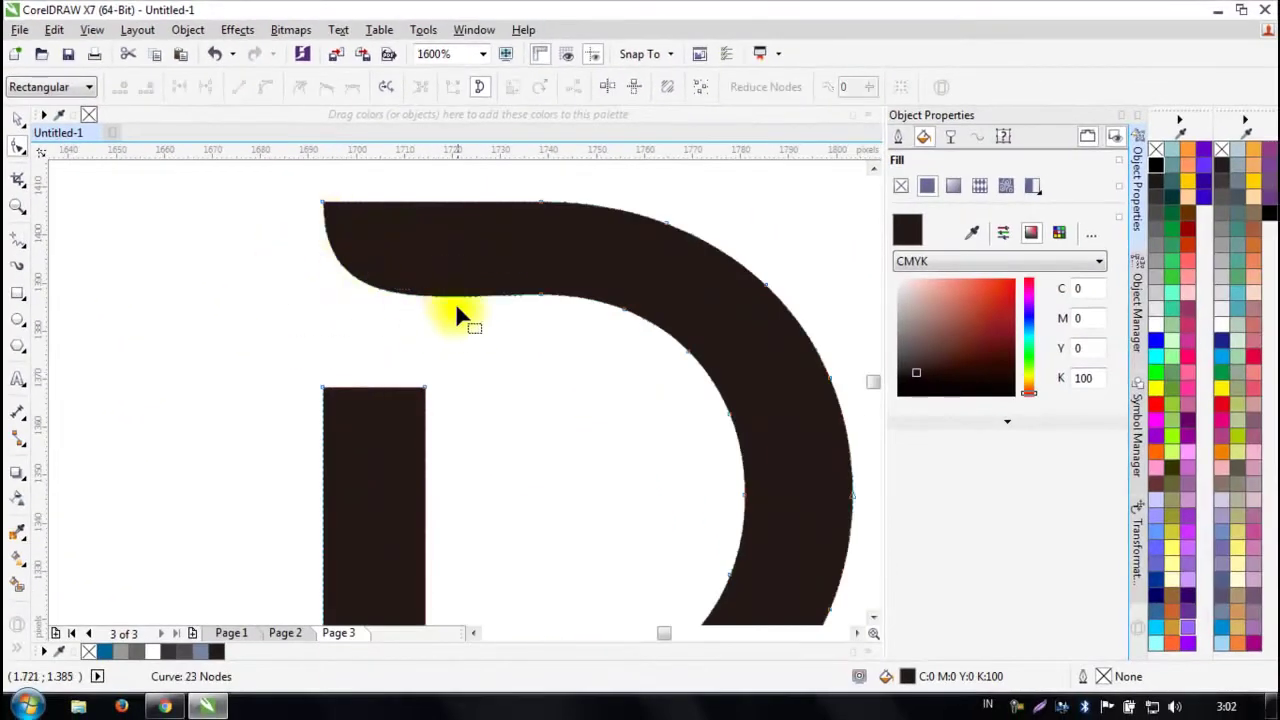
Delete the two nodes where the top bar's underside bends into the D's inner curve.
drag(488, 262, 578, 344)
key(Delete)
drag(588, 267, 628, 371)
key(Delete)
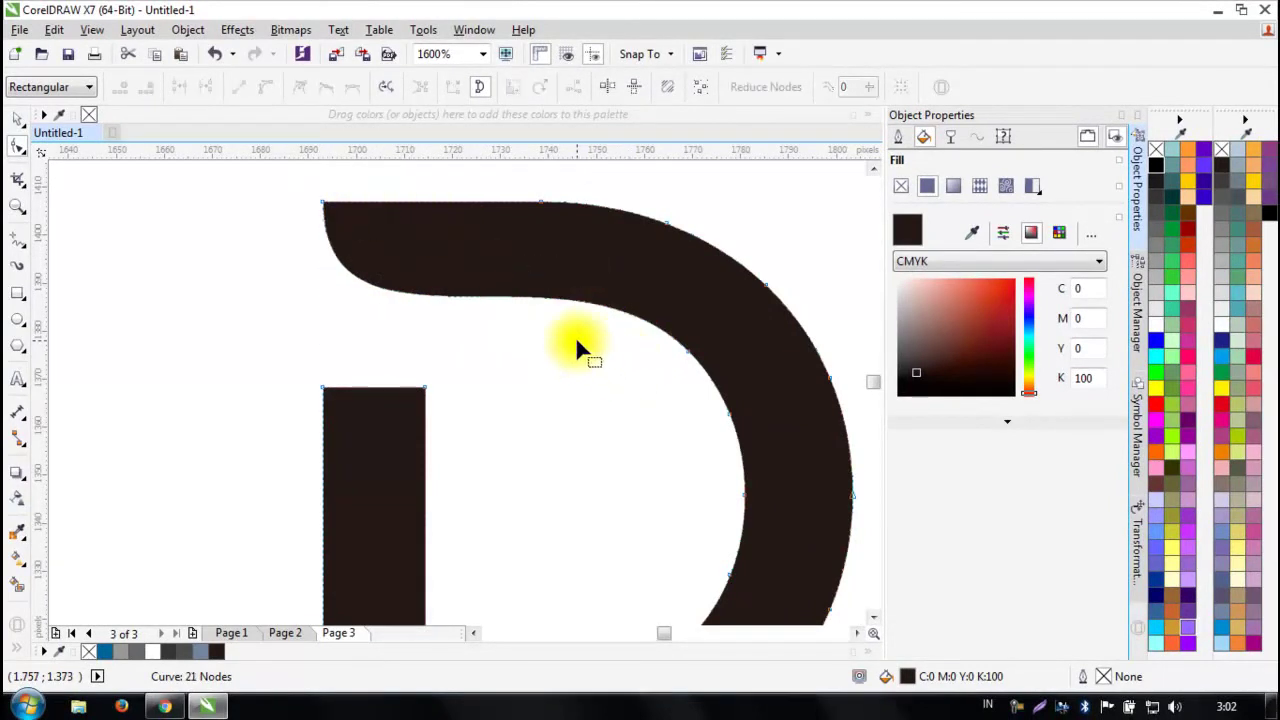
Delete the three nodes along the D's upper outer edge, from the end of the straight top to the upper-right curve.
scroll(586, 349, down, 1)
scroll(586, 349, up, 1)
drag(420, 186, 560, 234)
key(Delete)
key(Delete)
drag(586, 189, 765, 322)
key(Delete)
scroll(498, 338, down, 1)
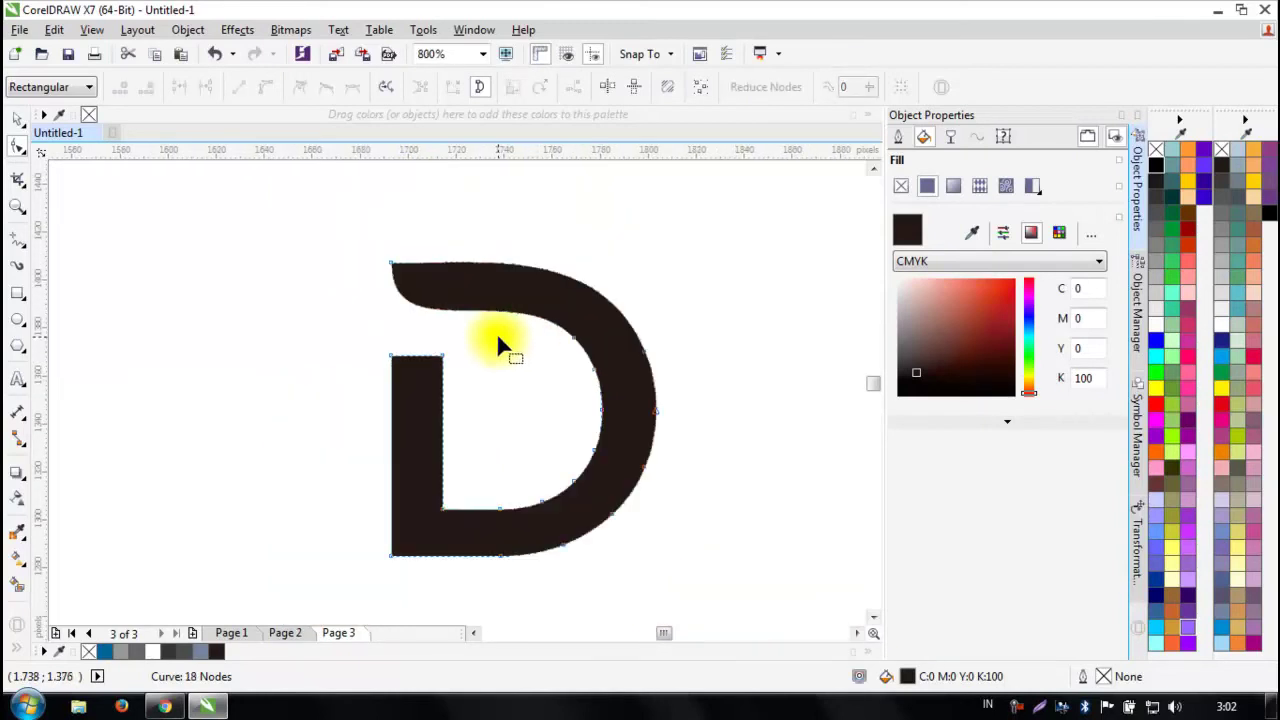
Delete the uppermost remaining node on the D's inner curve.
click(391, 265)
scroll(391, 265, up, 1)
scroll(392, 268, down, 1)
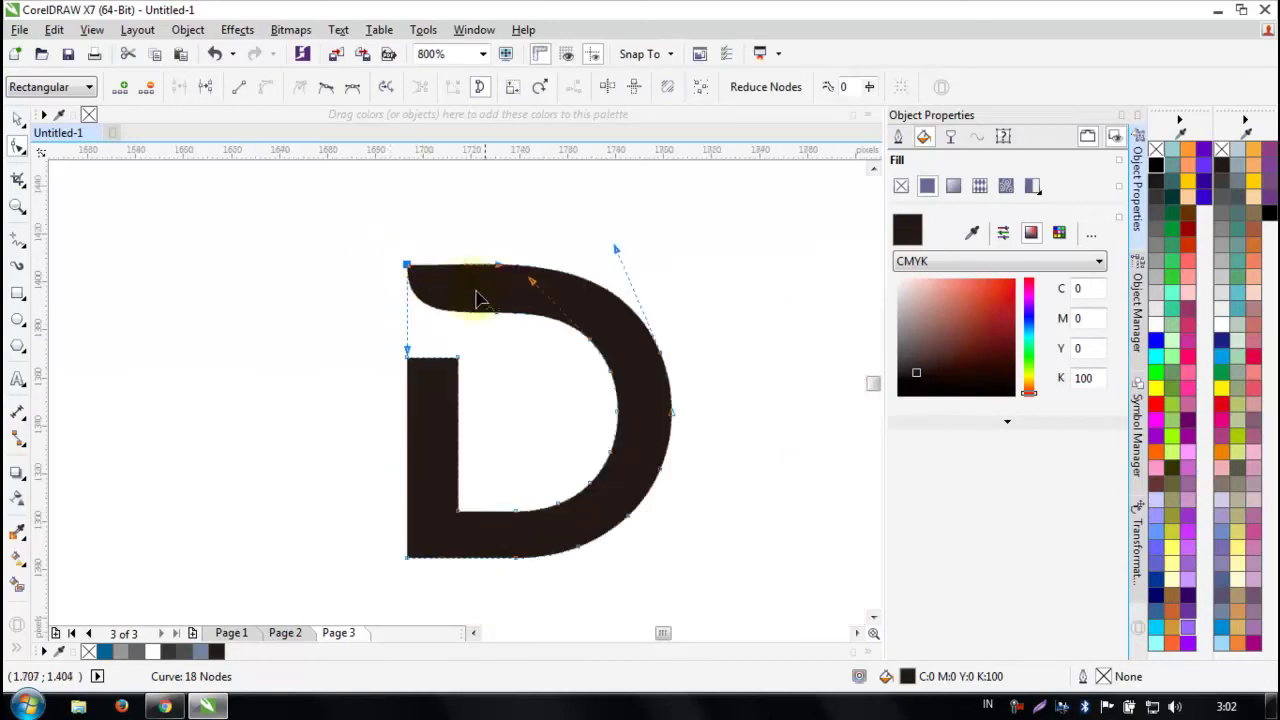
drag(553, 349, 613, 343)
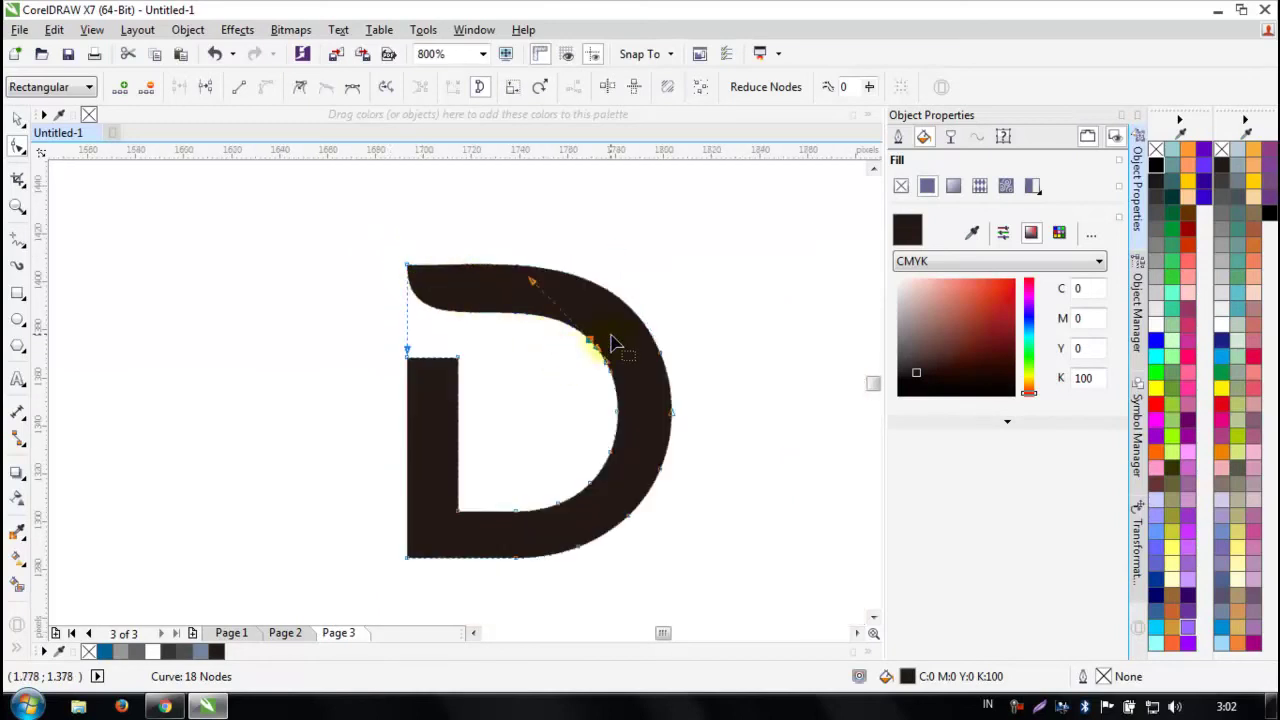
key(Delete)
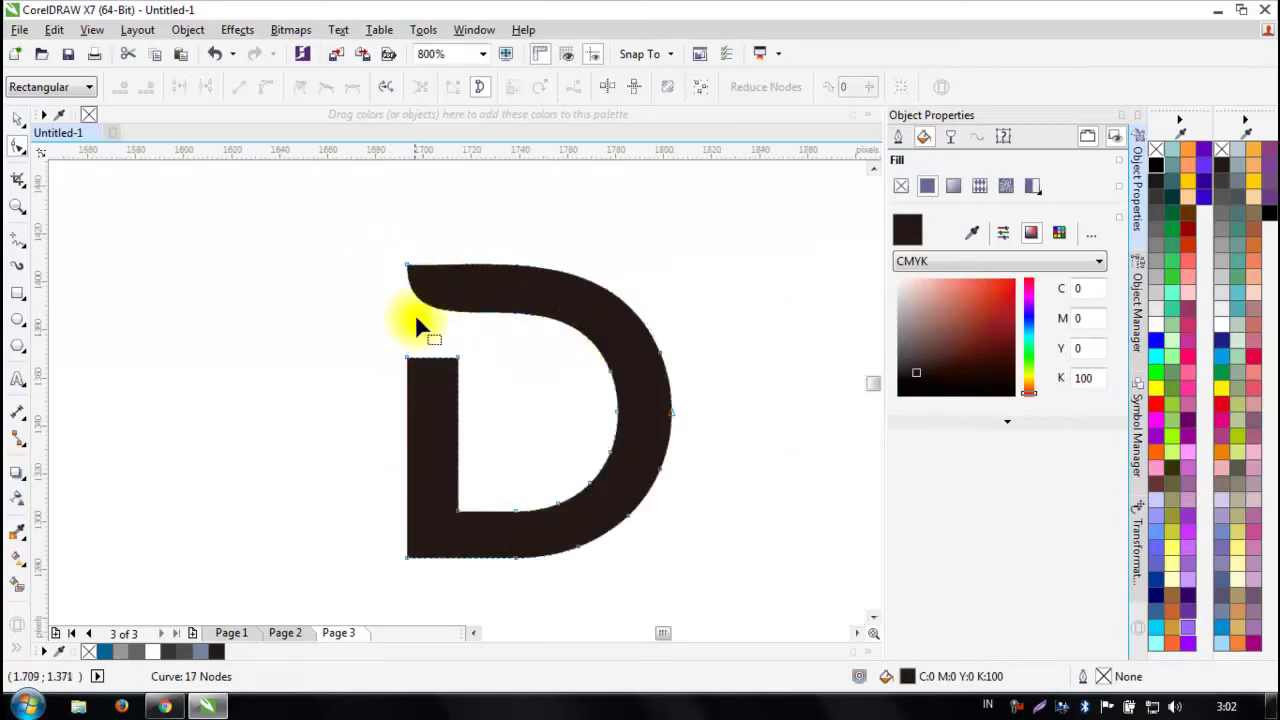
Move the top bar's tip node about 20 px left so that it extends past the stem.
drag(386, 249, 414, 272)
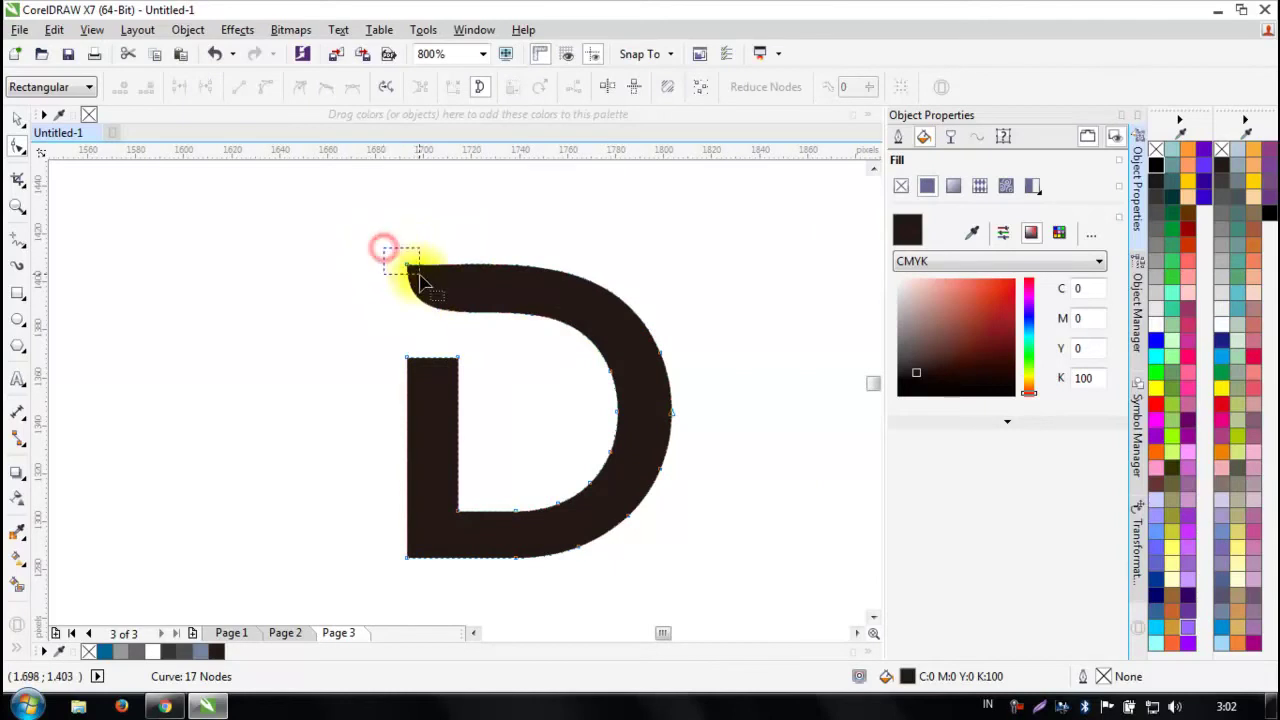
click(365, 279)
scroll(412, 371, up, 1)
scroll(410, 371, down, 3)
scroll(403, 365, up, 2)
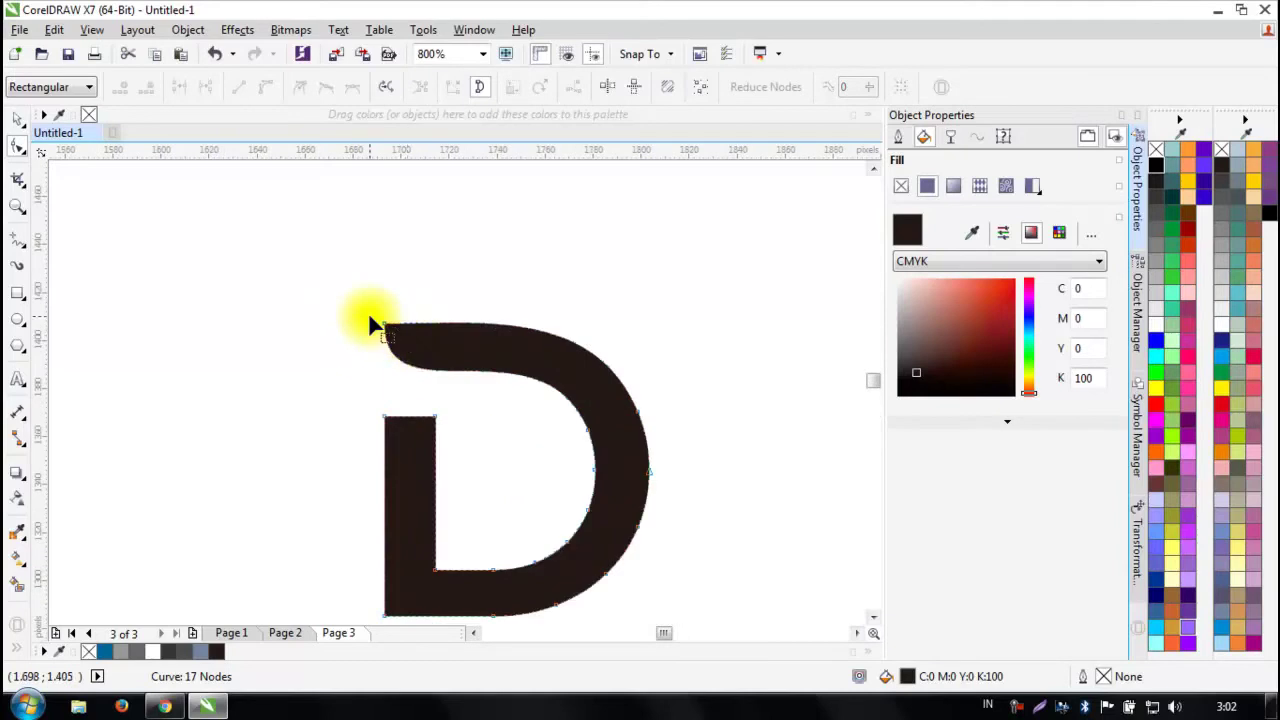
drag(409, 357, 338, 323)
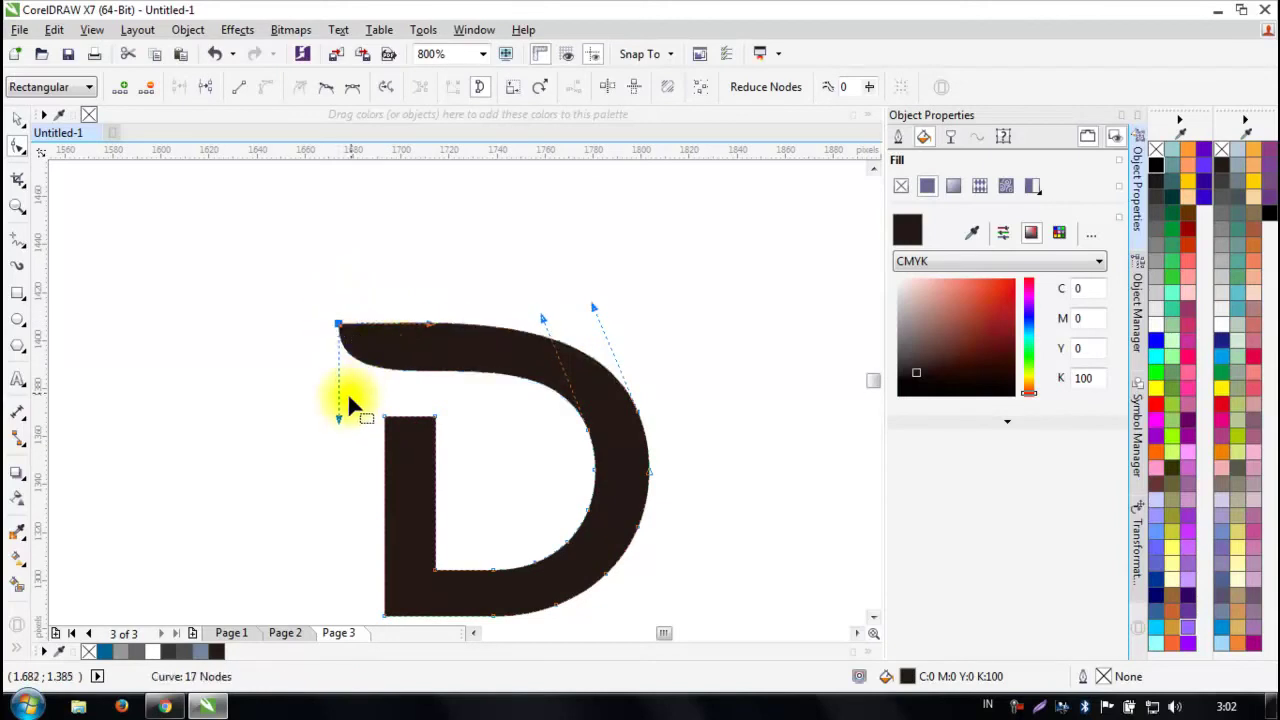
click(338, 323)
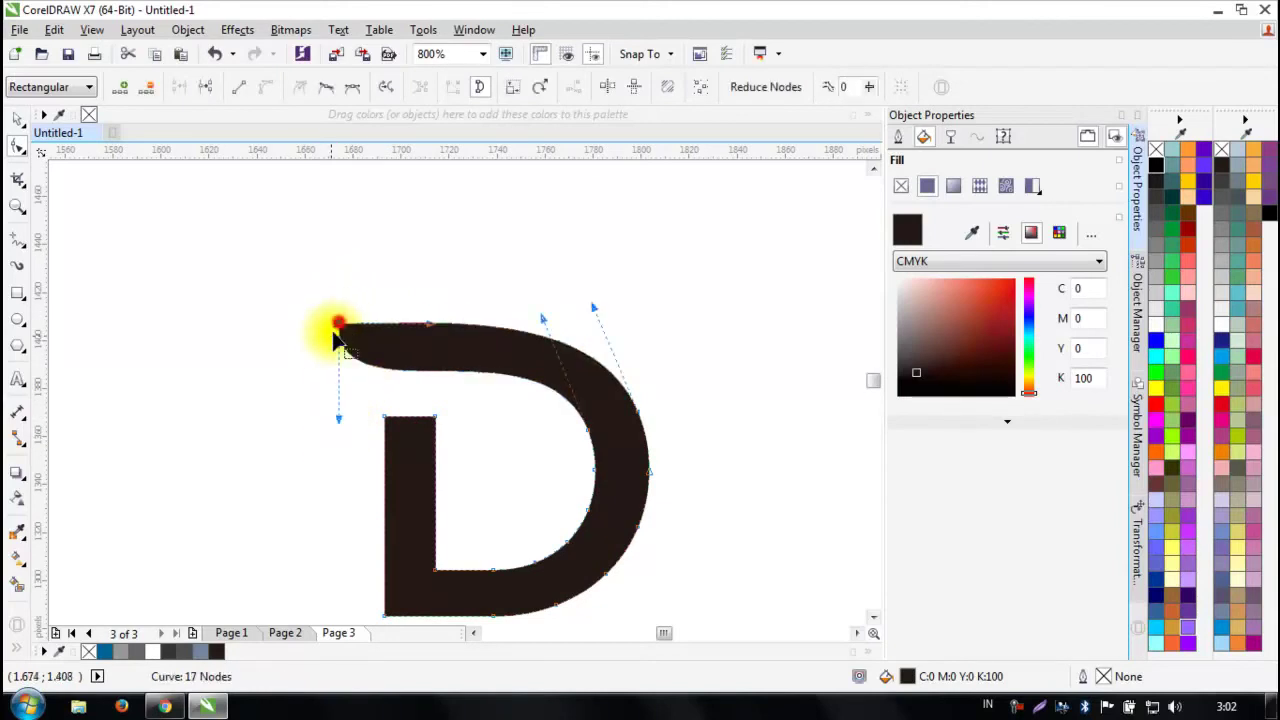
Reshape the top bar into a pointed swoosh by lengthening the tip's lower handle straight down and angling its upper handle down to the right.
drag(338, 418, 353, 448)
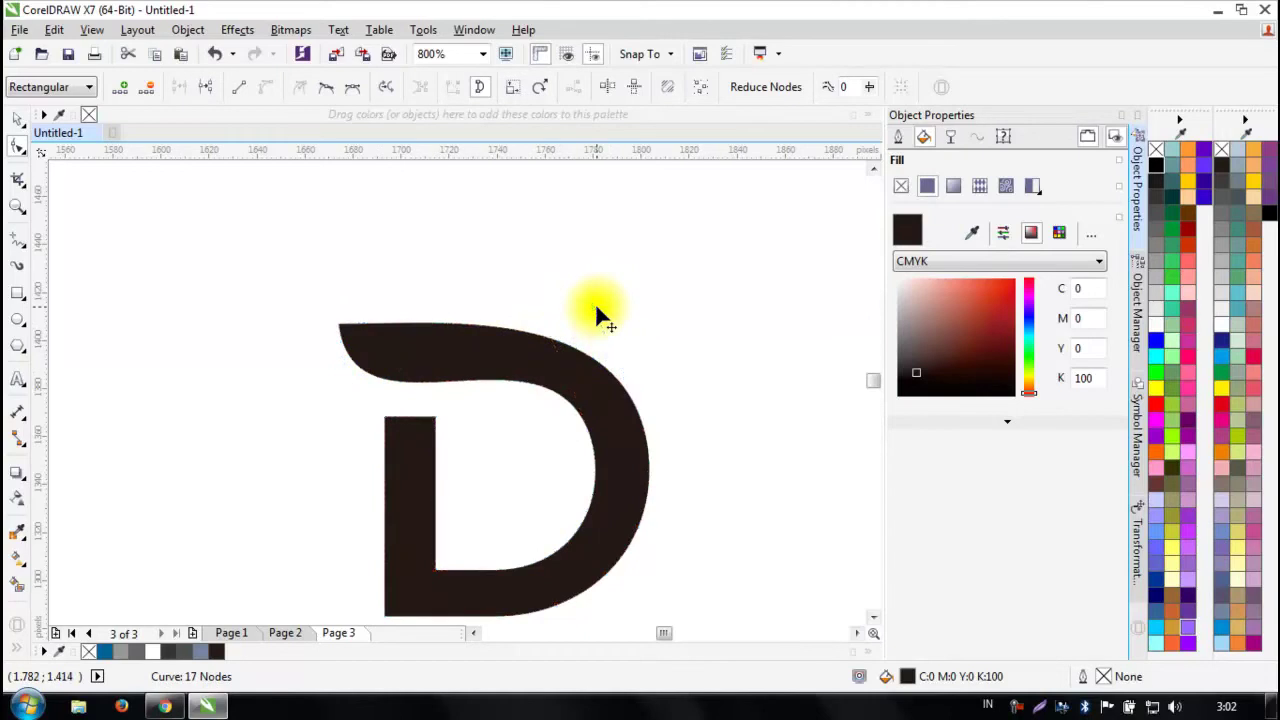
key(ctrl+z)
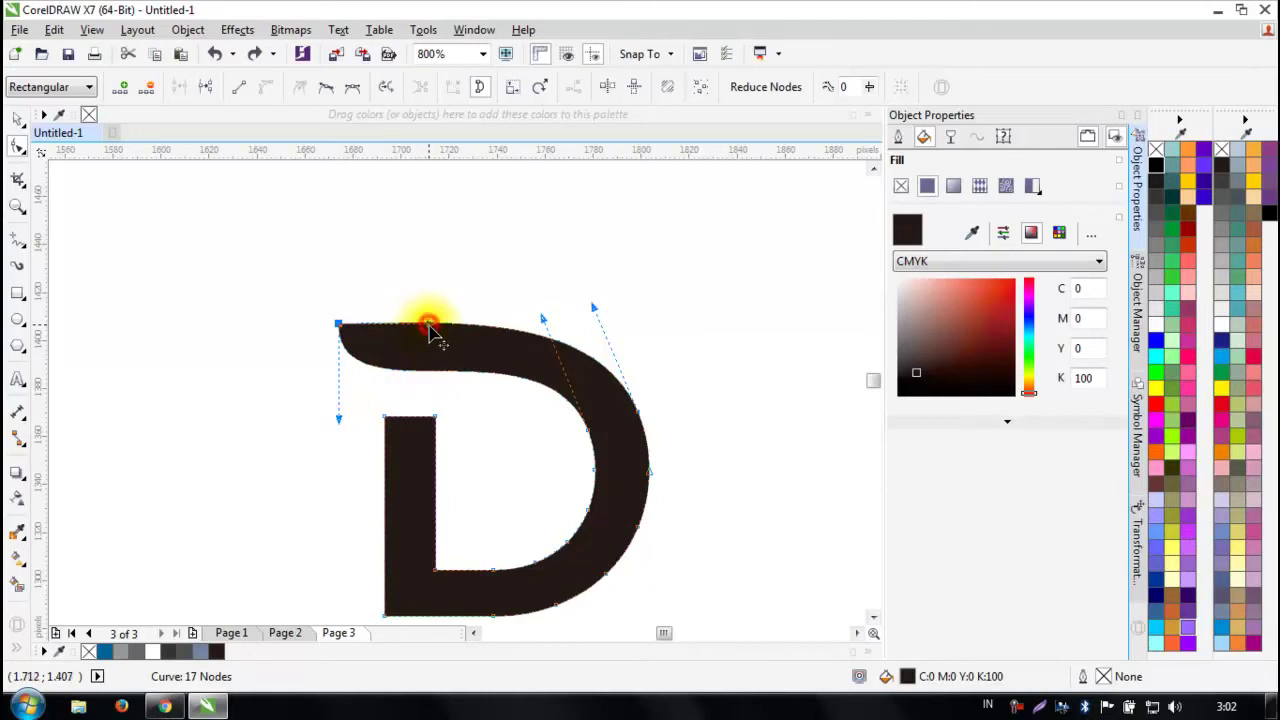
drag(338, 420, 339, 447)
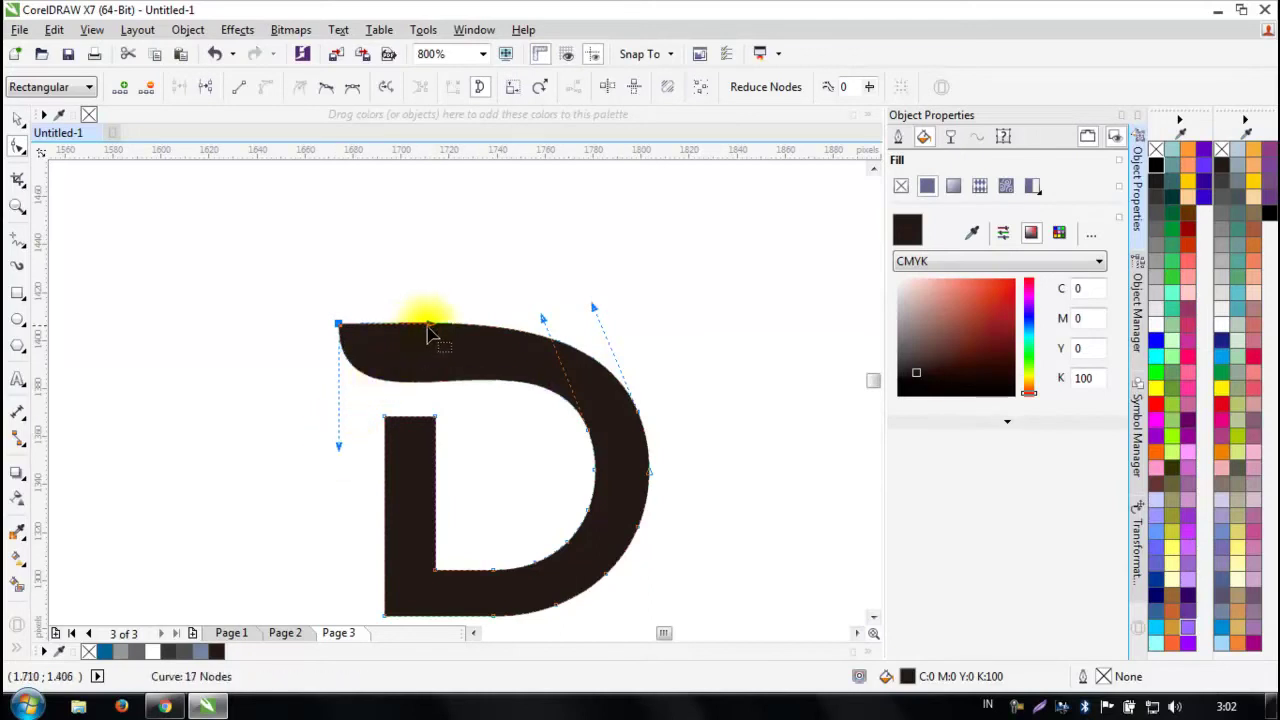
drag(429, 327, 380, 394)
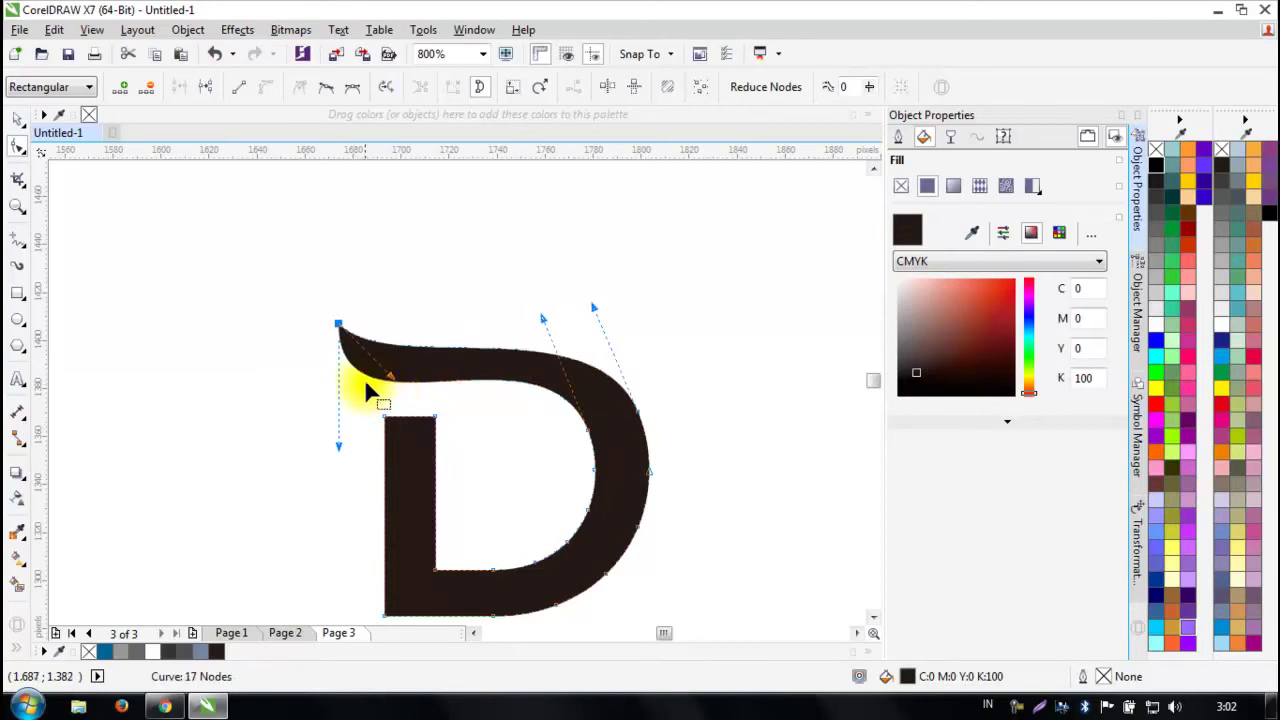
scroll(370, 380, down, 2)
scroll(357, 385, up, 2)
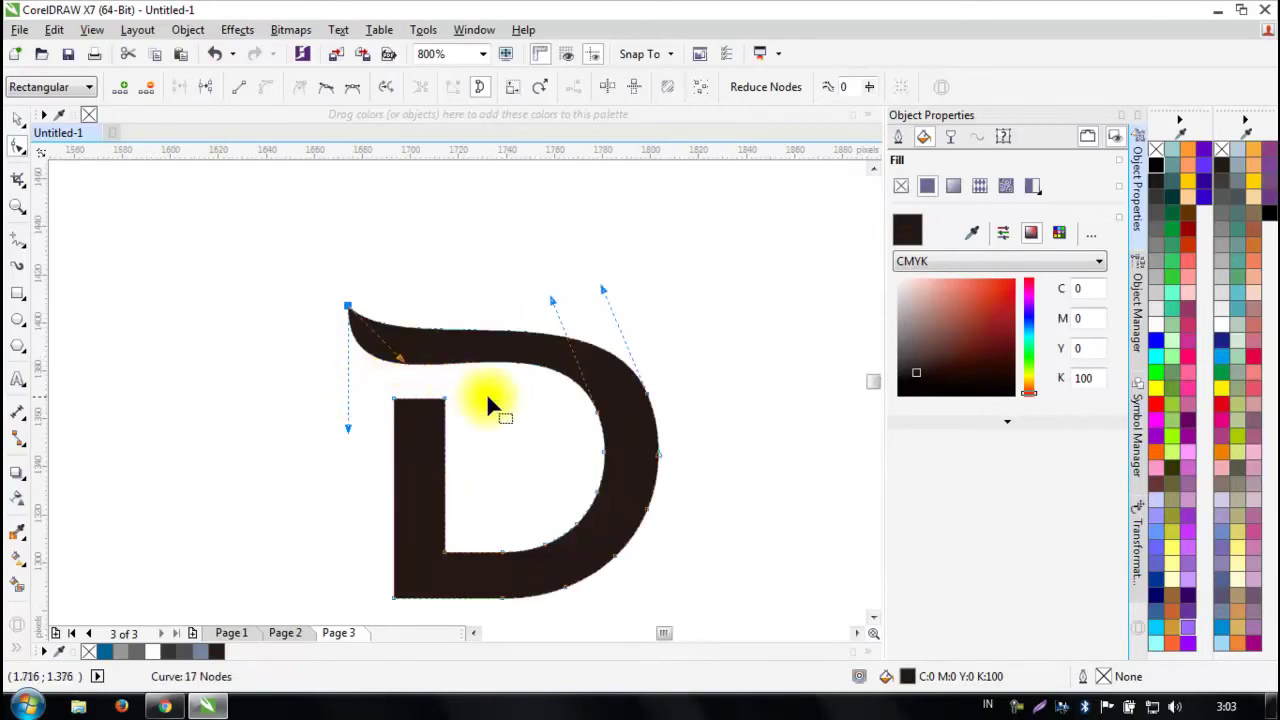
Smooth the D's top stroke by pulling the outer curve node's handle up and left and nudging the inner curve node's handle right.
drag(553, 303, 511, 301)
key(ctrl+z)
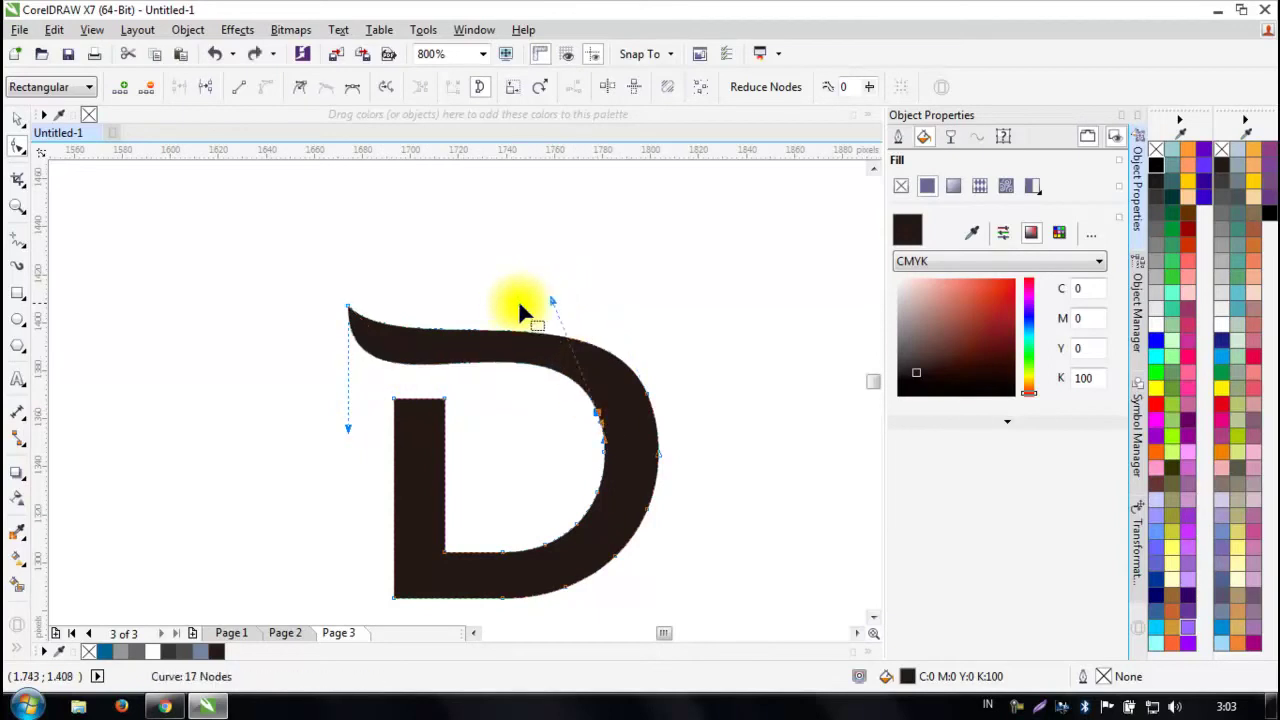
click(646, 396)
drag(602, 287, 578, 266)
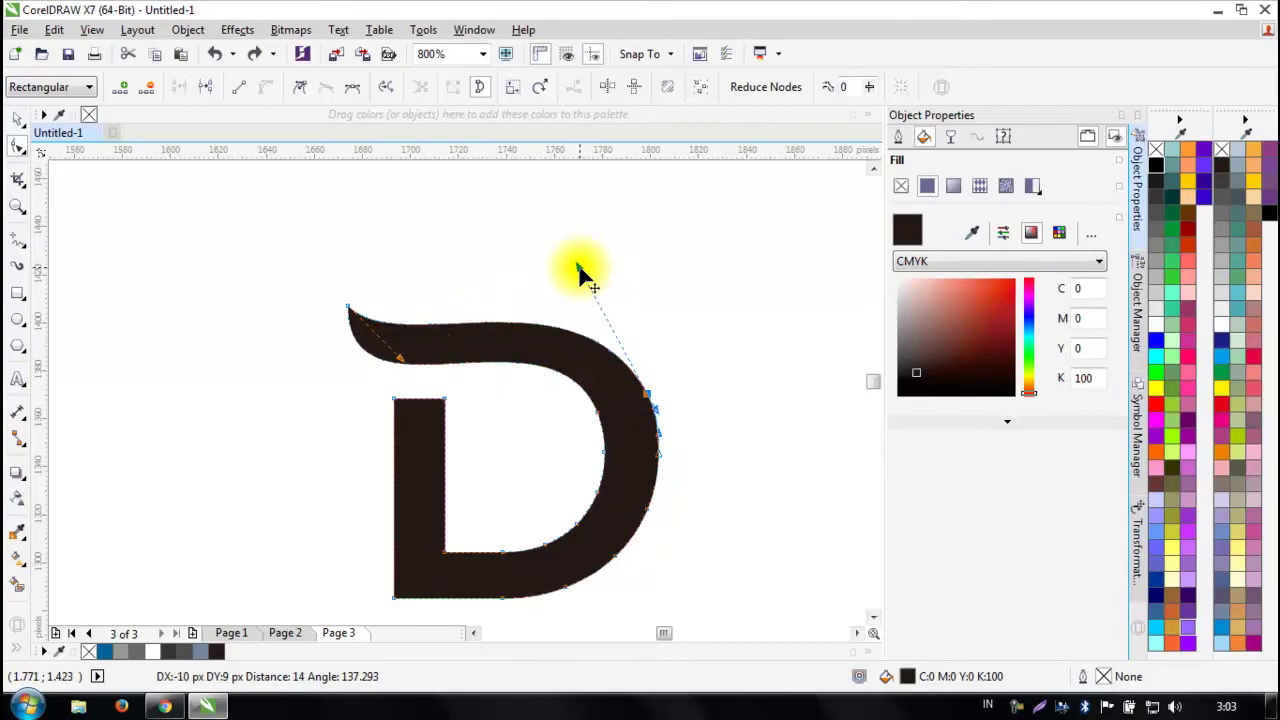
click(402, 366)
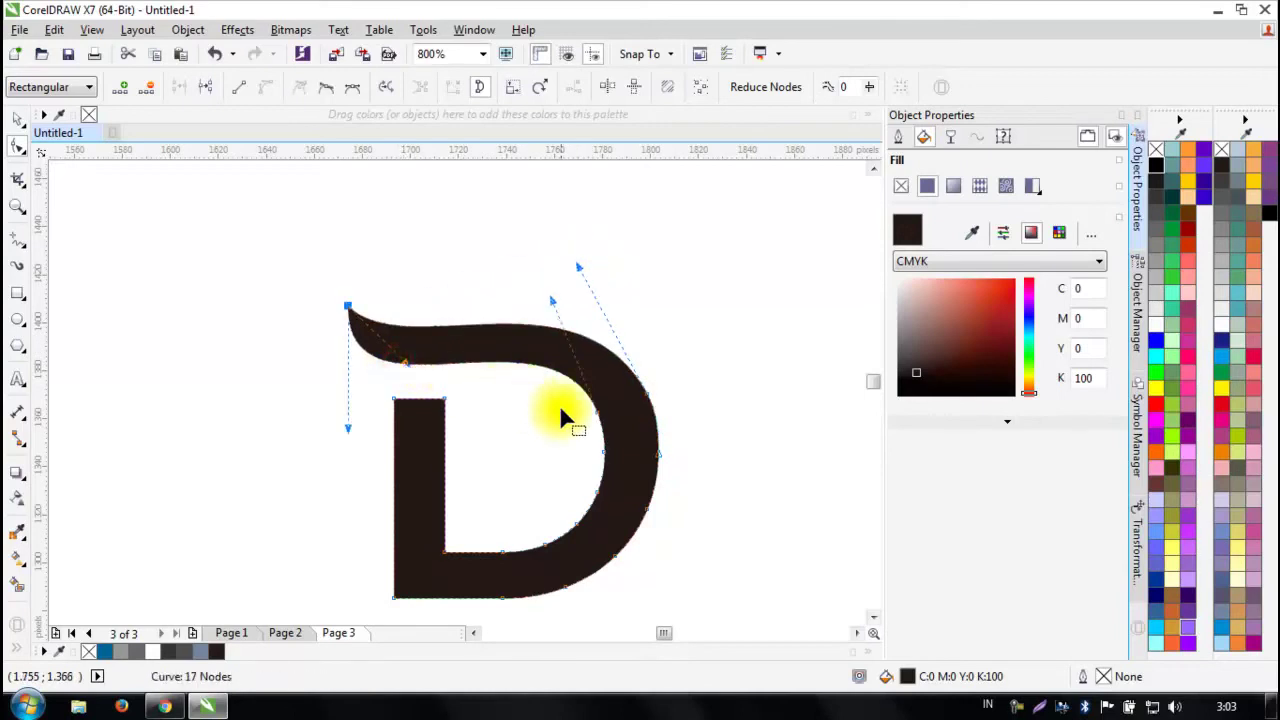
click(596, 412)
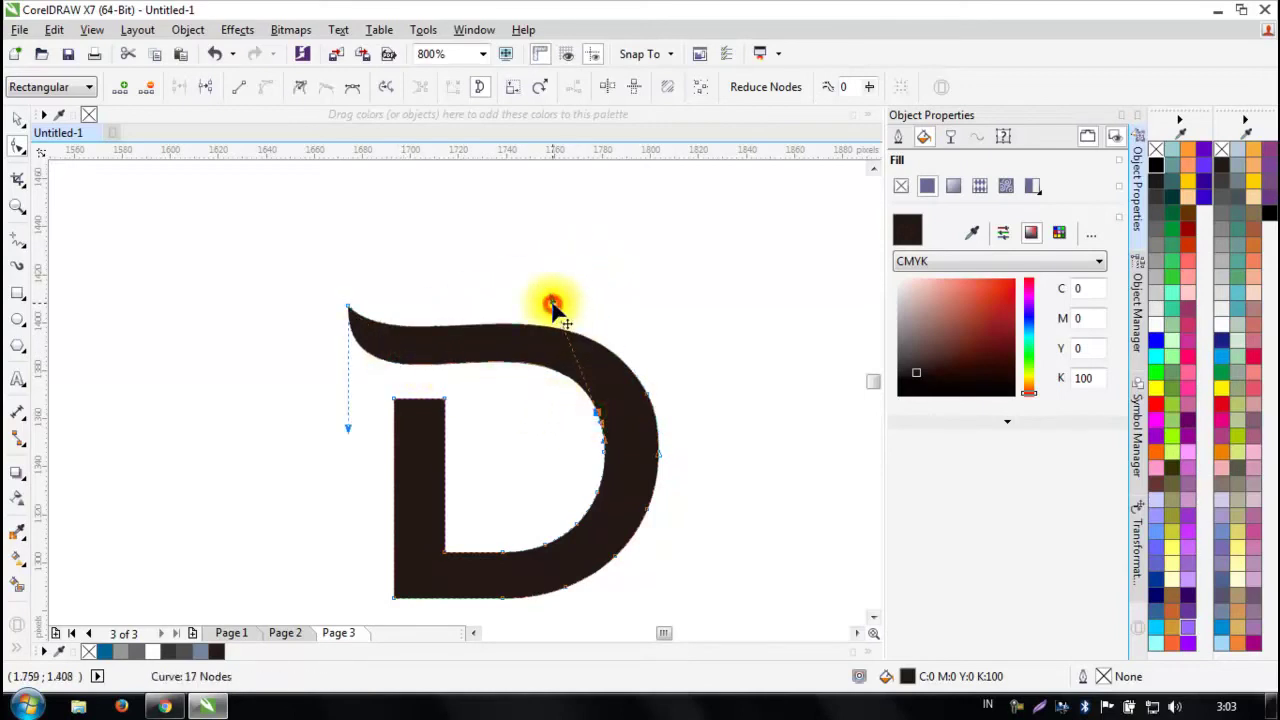
drag(551, 303, 557, 302)
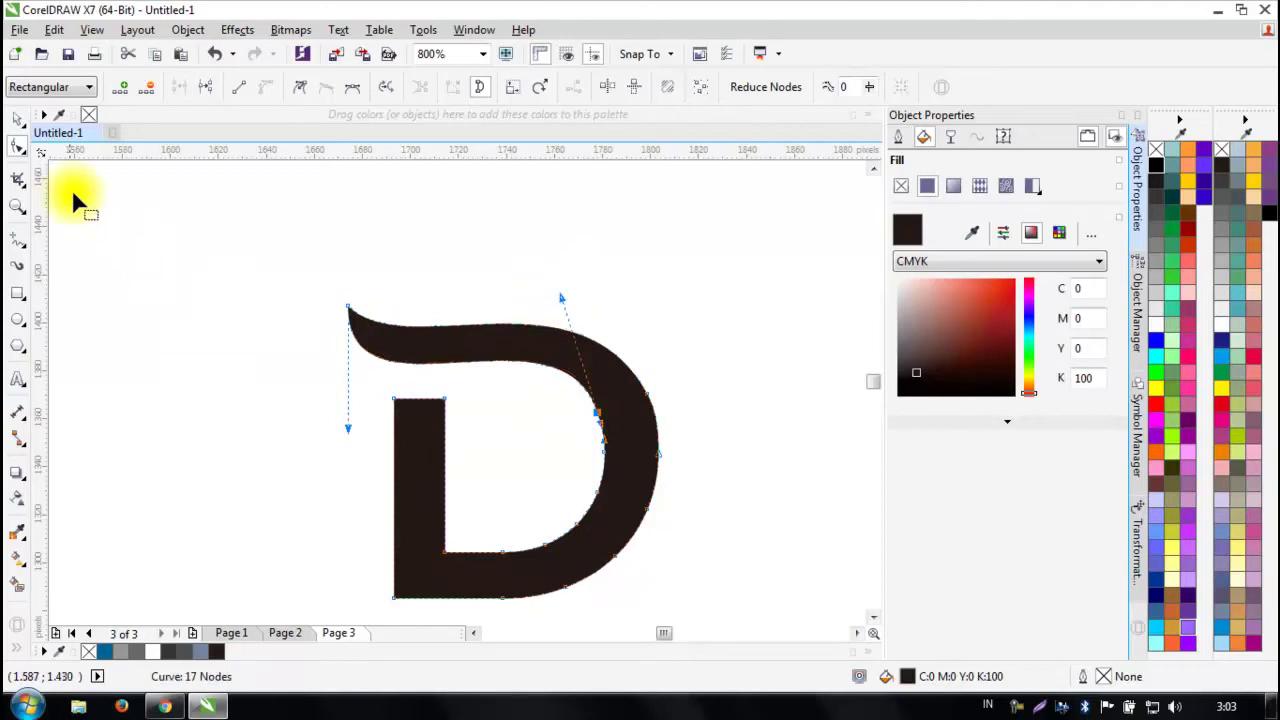
click(17, 118)
click(160, 248)
scroll(505, 380, down, 1)
scroll(505, 380, down, 2)
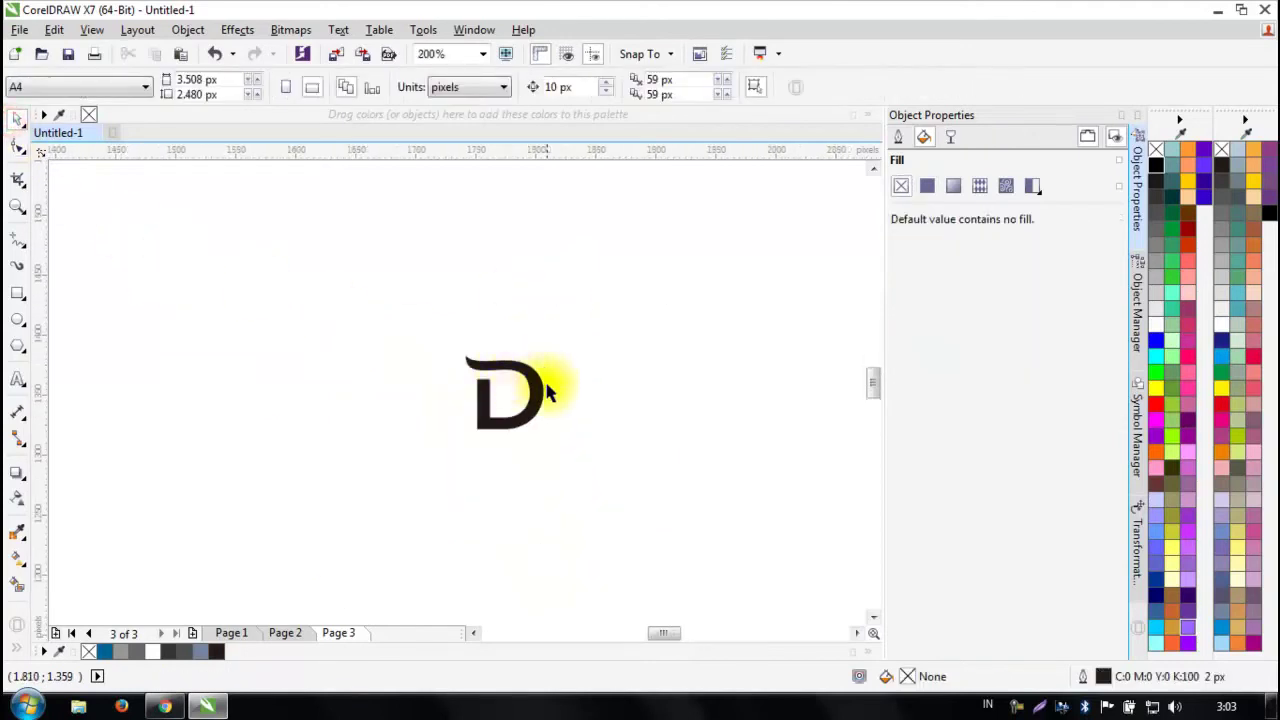
Delete the uppermost node on both the inner and outer right-hand curves of the D.
scroll(506, 390, up, 3)
click(505, 388)
double_click(505, 388)
scroll(510, 388, up, 1)
drag(528, 343, 531, 337)
click(428, 378)
key(Delete)
scroll(440, 385, down, 2)
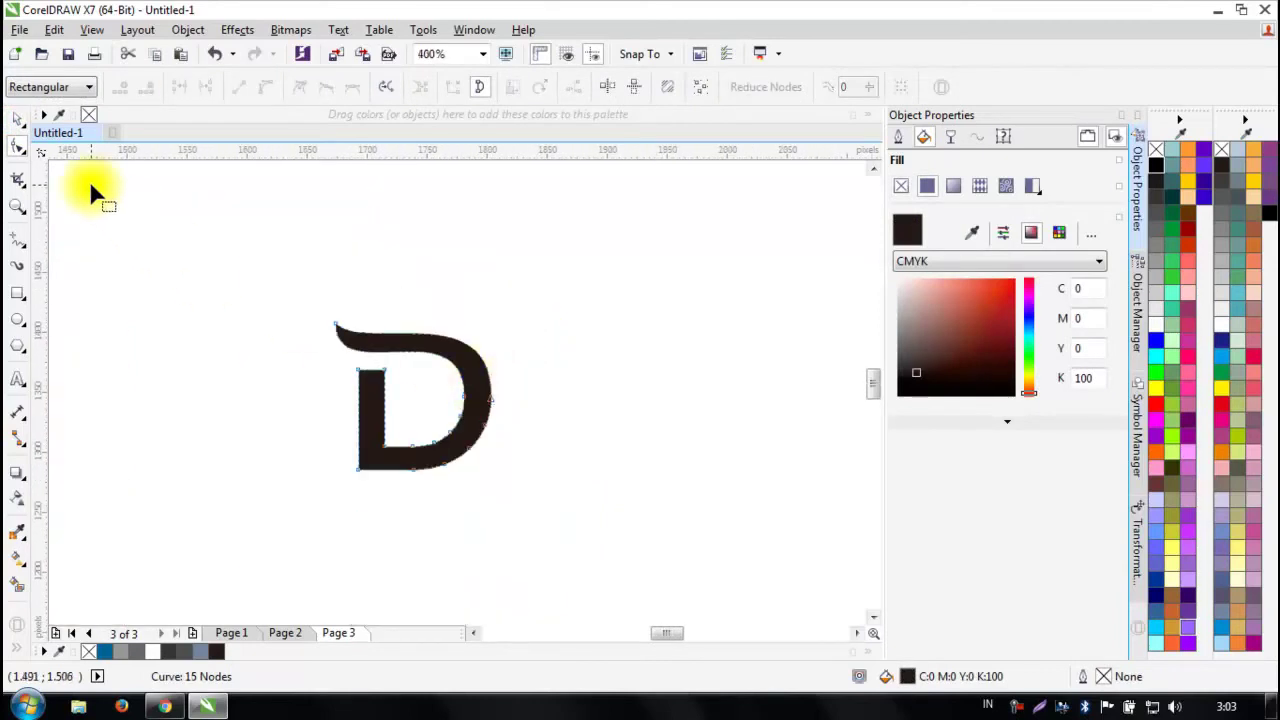
click(16, 119)
click(166, 226)
click(385, 458)
click(400, 291)
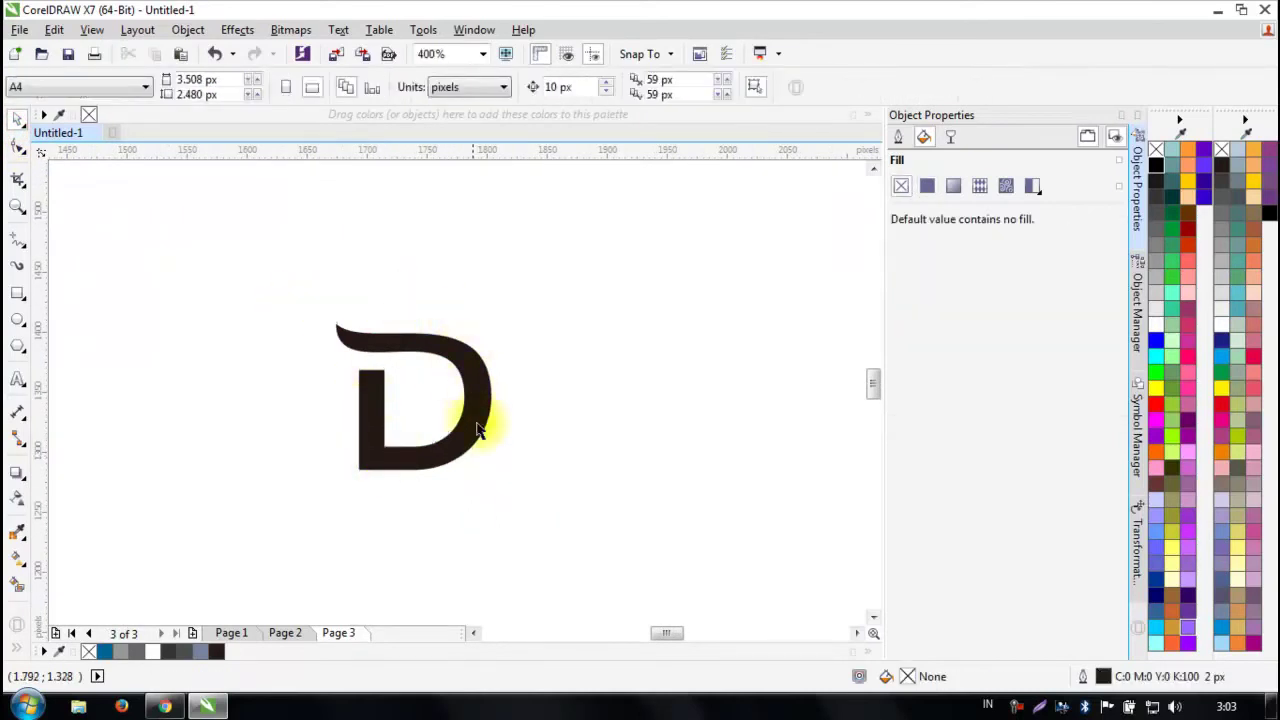
Create a vertically mirrored copy of the D directly above the original at 100% scale, and flip the copy horizontally.
scroll(363, 400, up, 1)
click(377, 396)
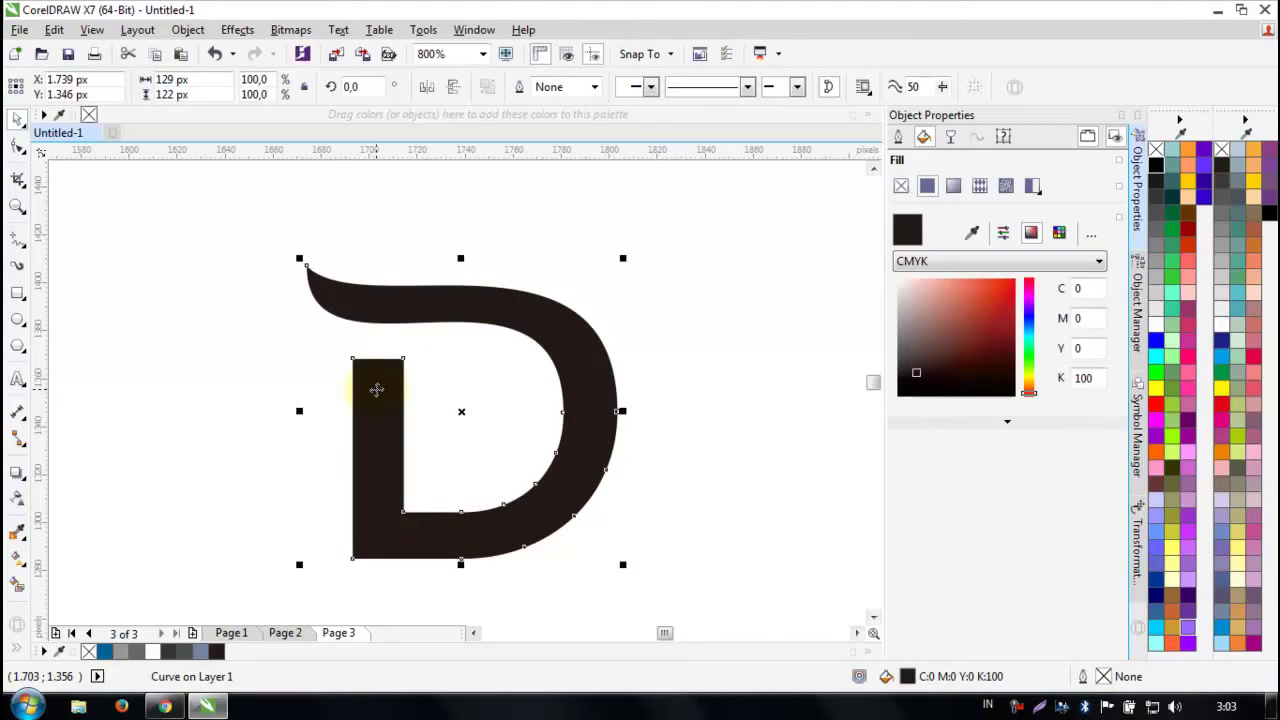
drag(461, 565, 463, 366)
scroll(461, 565, down, 1)
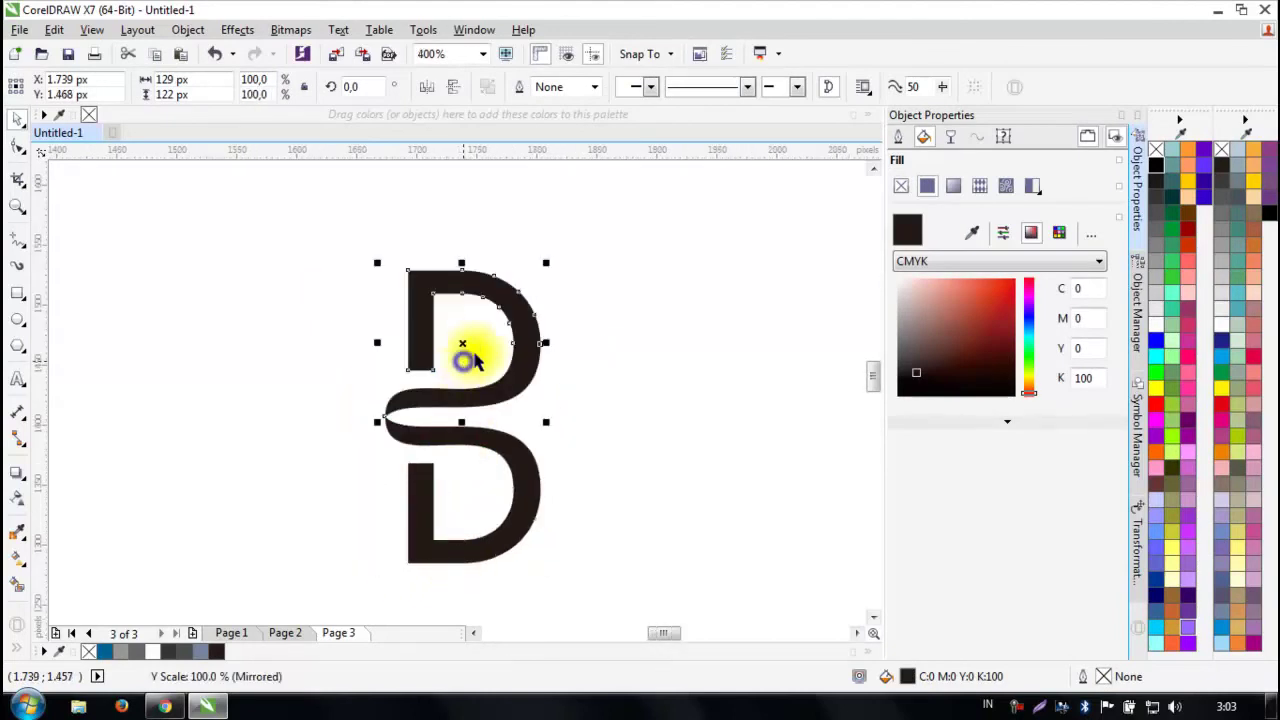
click(658, 342)
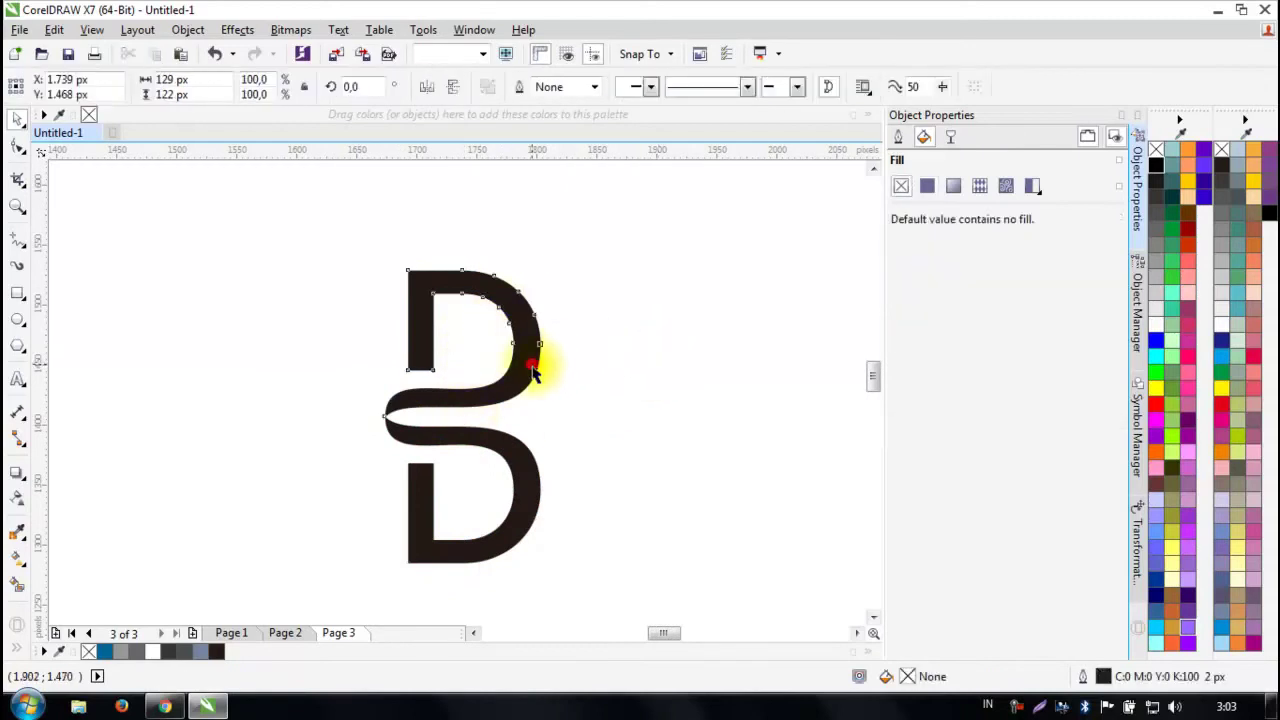
click(533, 370)
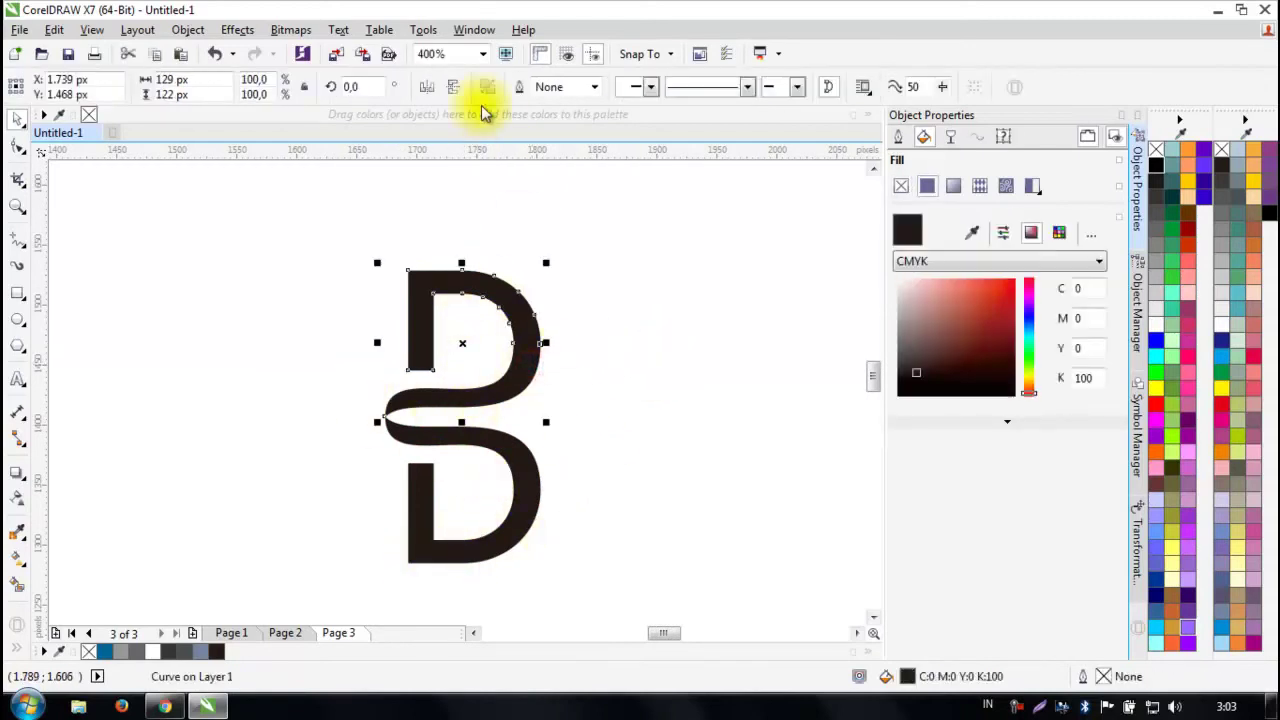
click(427, 86)
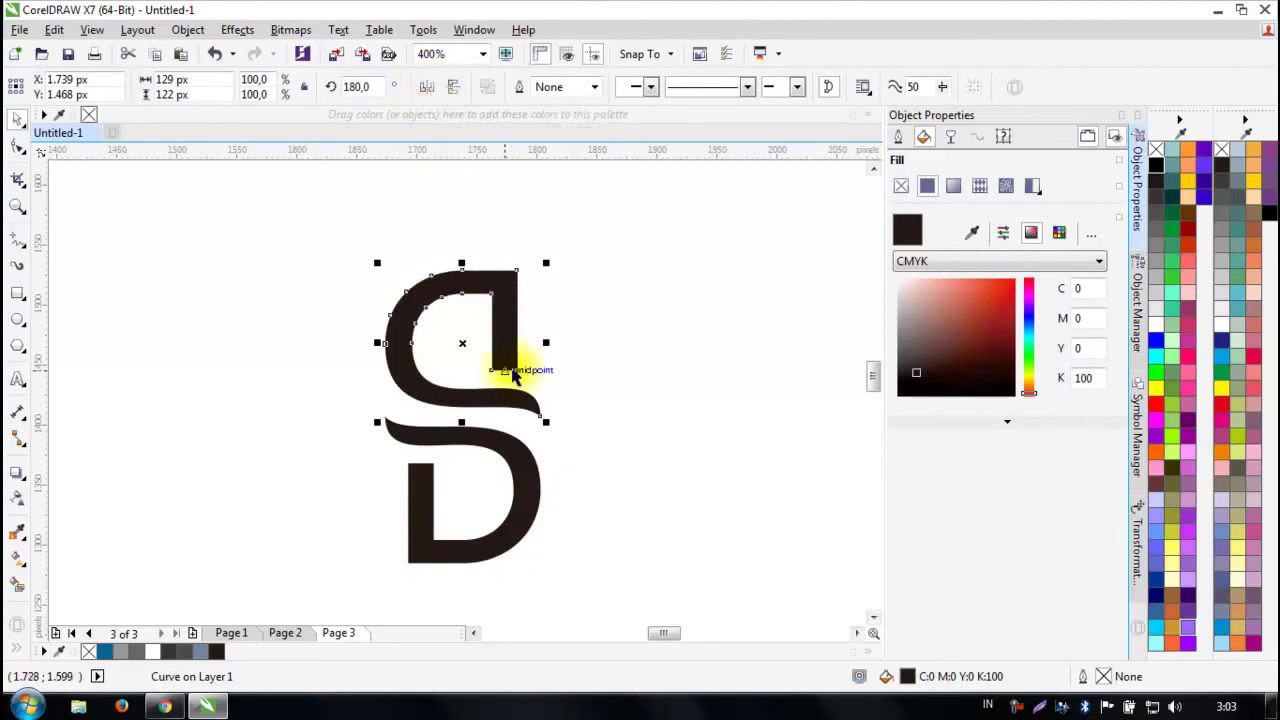
Move the upper flipped D about 8 px down and 18 px left so its swoosh nests against the lower D's swoosh.
click(584, 421)
scroll(480, 410, up, 1)
click(459, 392)
drag(459, 399, 457, 419)
click(380, 397)
drag(380, 397, 343, 401)
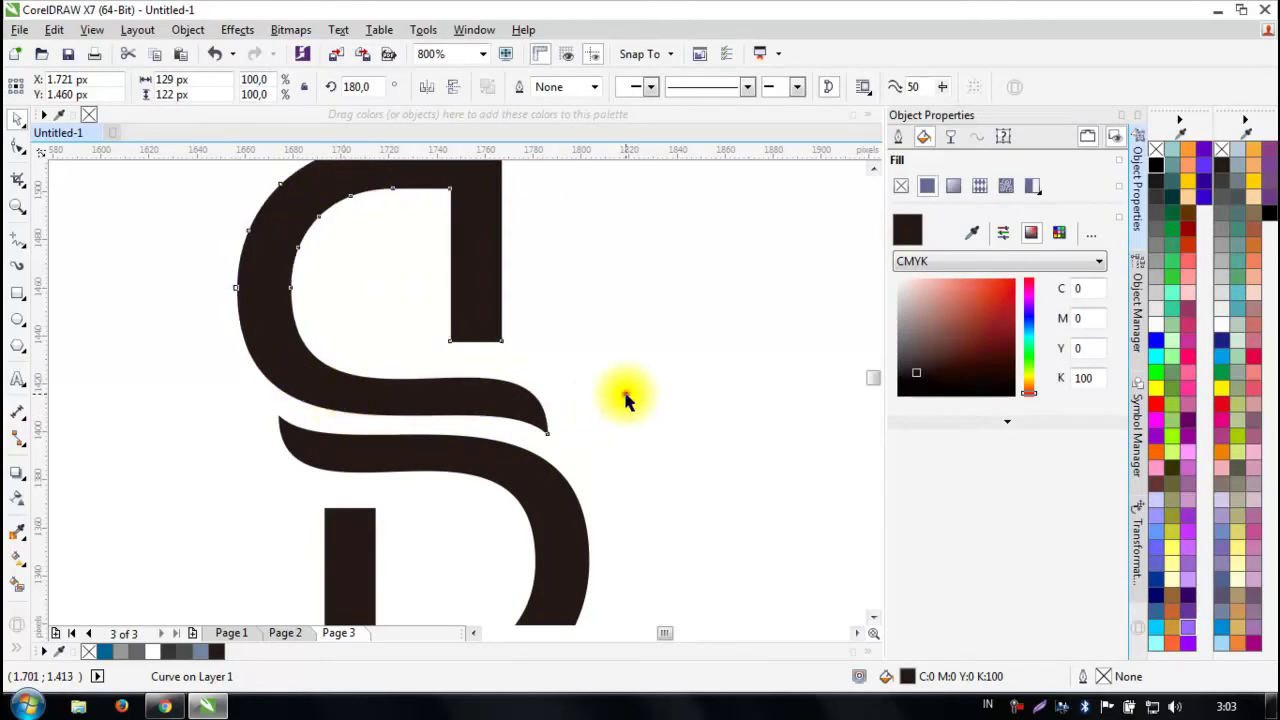
click(626, 394)
Examine the gap between the two interlocking swooshes and the overall balance of the monogram.
scroll(463, 366, down, 3)
scroll(461, 393, up, 2)
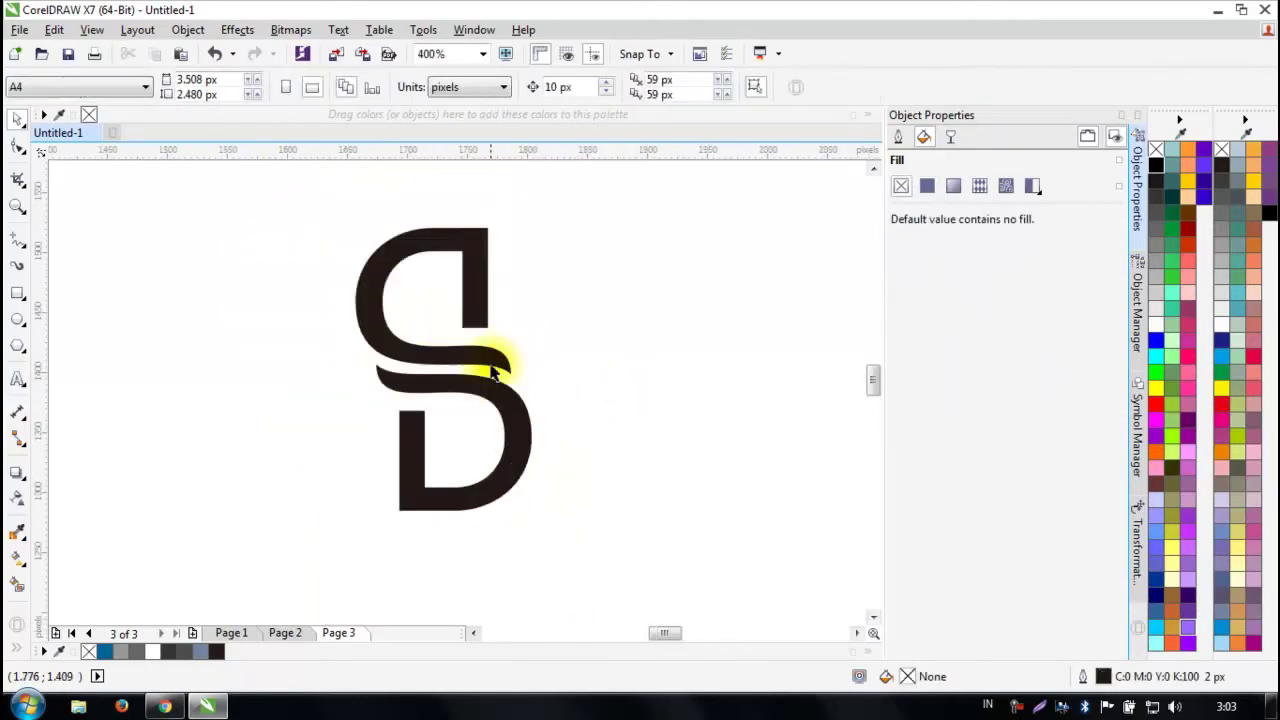
scroll(493, 335, down, 1)
scroll(486, 323, up, 1)
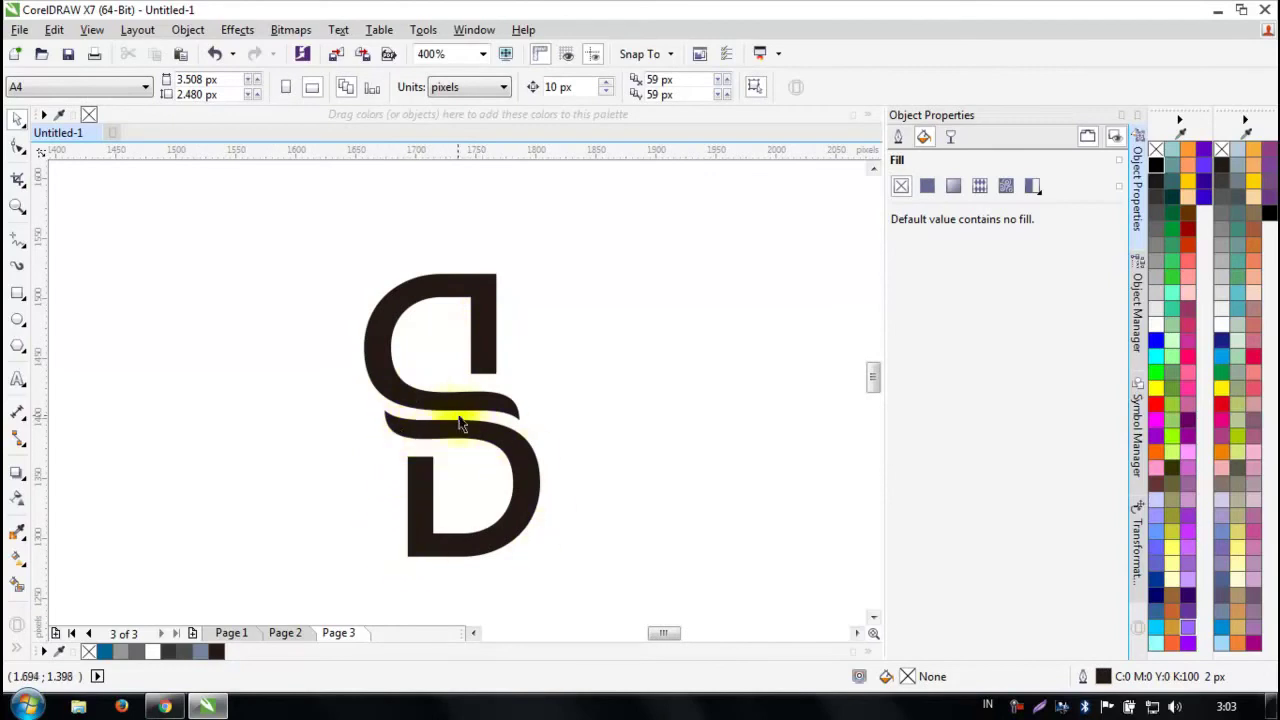
scroll(465, 398, up, 1)
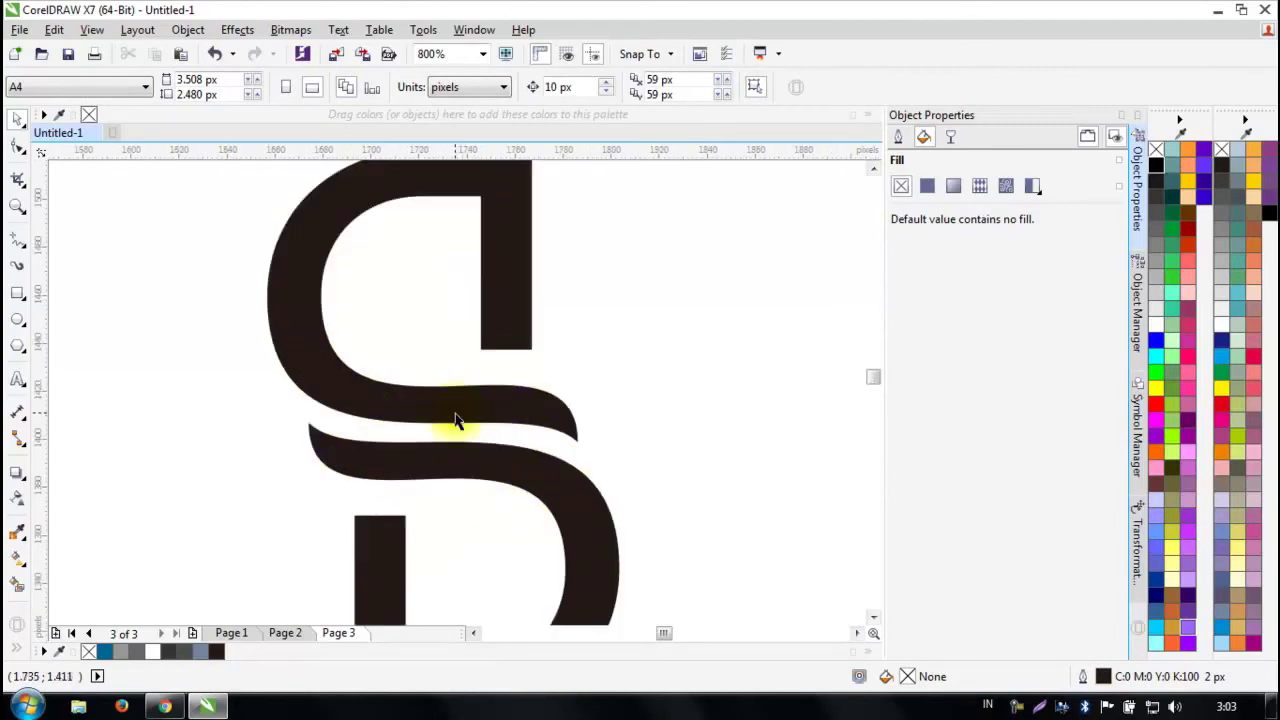
scroll(455, 420, down, 2)
scroll(455, 420, up, 1)
scroll(455, 420, down, 1)
Weld the upper and lower D shapes into a single monogram object.
drag(345, 303, 551, 495)
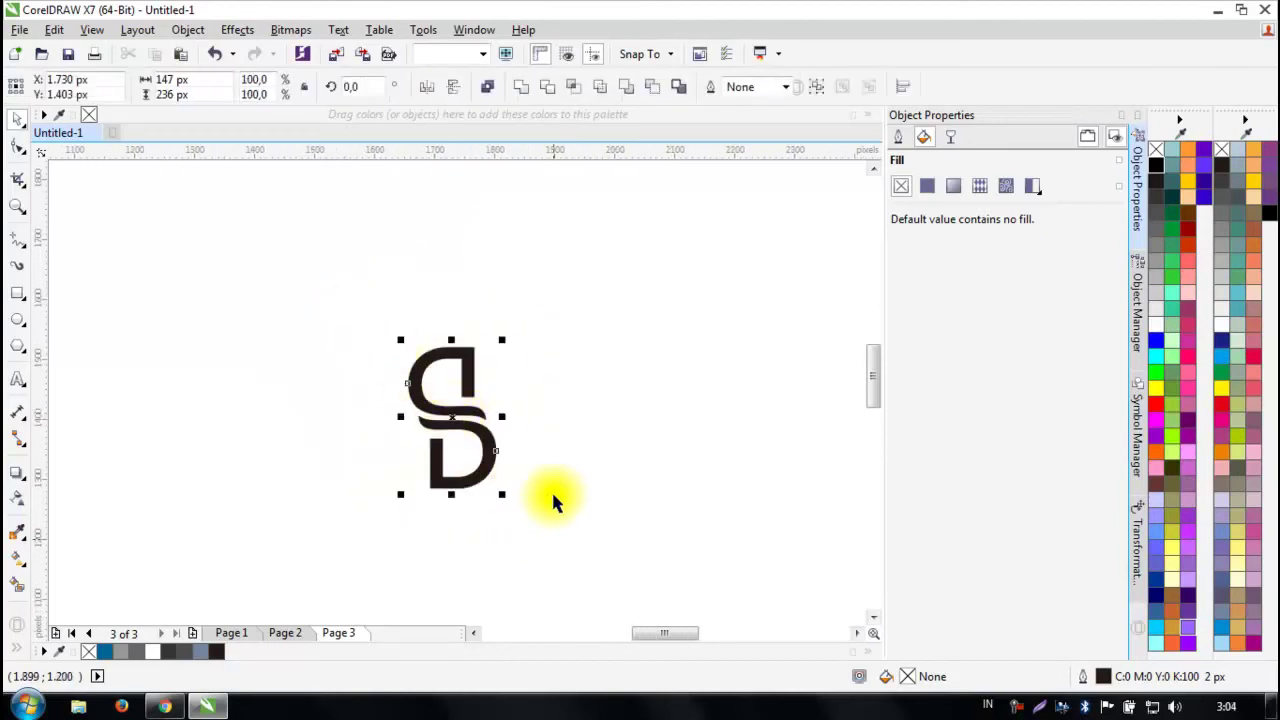
click(522, 92)
click(531, 351)
click(558, 338)
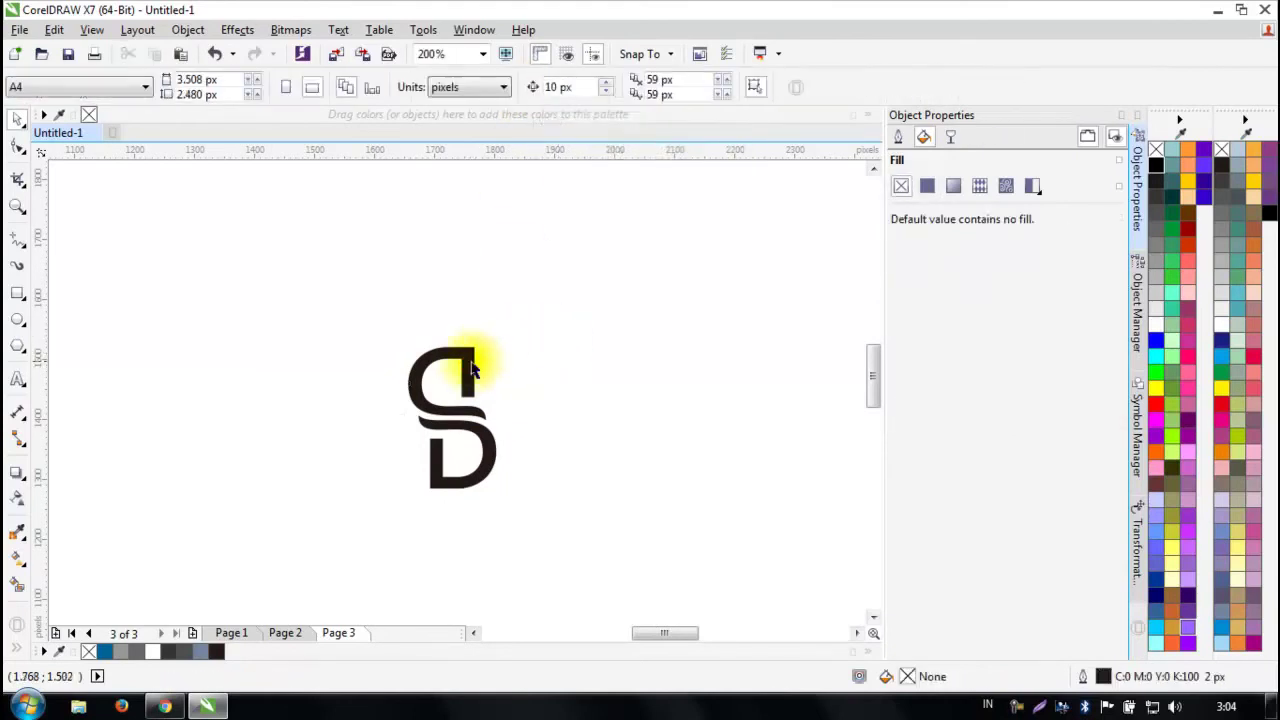
click(474, 368)
click(527, 358)
scroll(386, 343, down, 1)
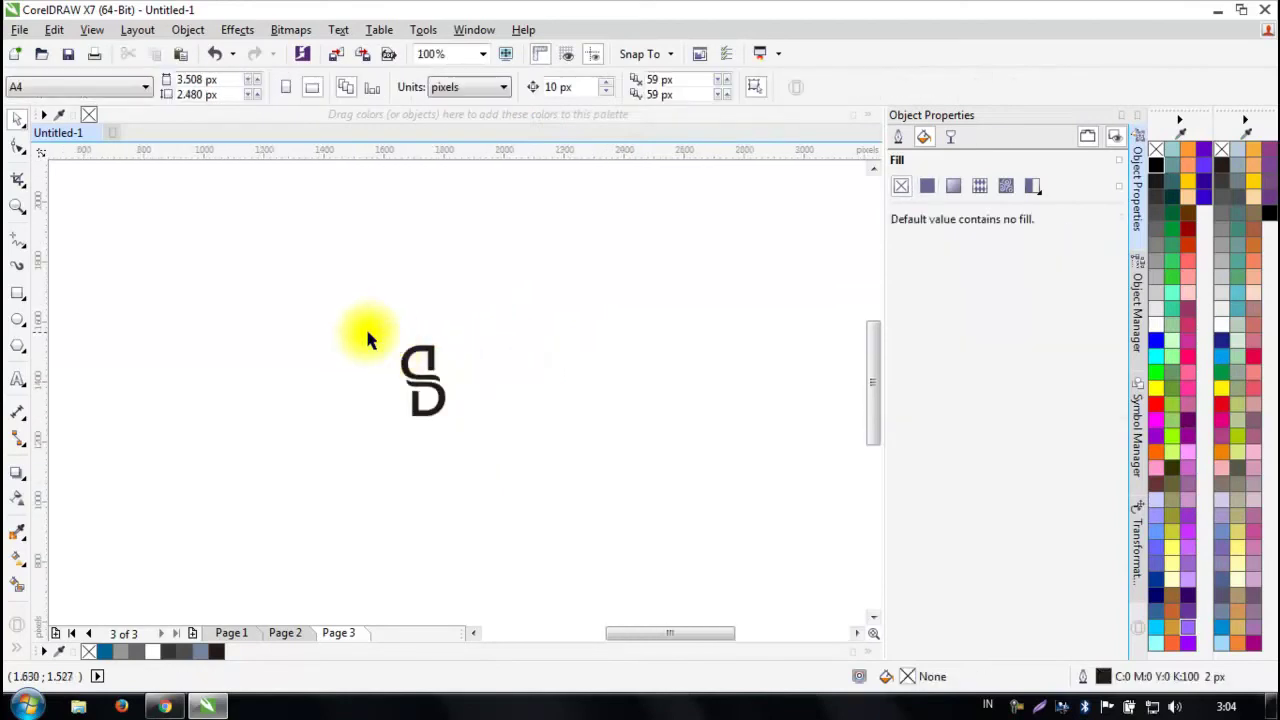
Draw a circle 350 px in diameter and centre it horizontally and vertically on the monogram.
click(17, 318)
drag(289, 372, 341, 425)
click(18, 119)
shift+click(428, 375)
key(e)
key(c)
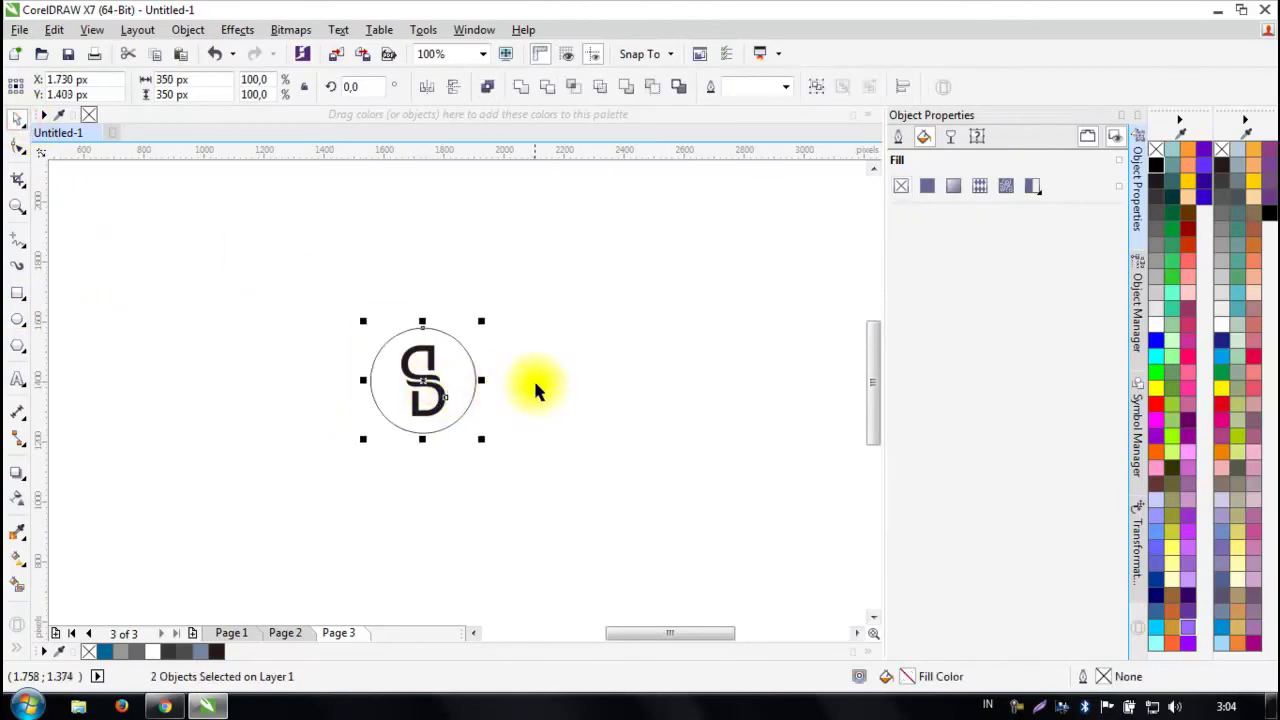
Shrink the circle around its centre to a diameter of 335 px.
click(530, 388)
scroll(398, 362, up, 1)
click(515, 361)
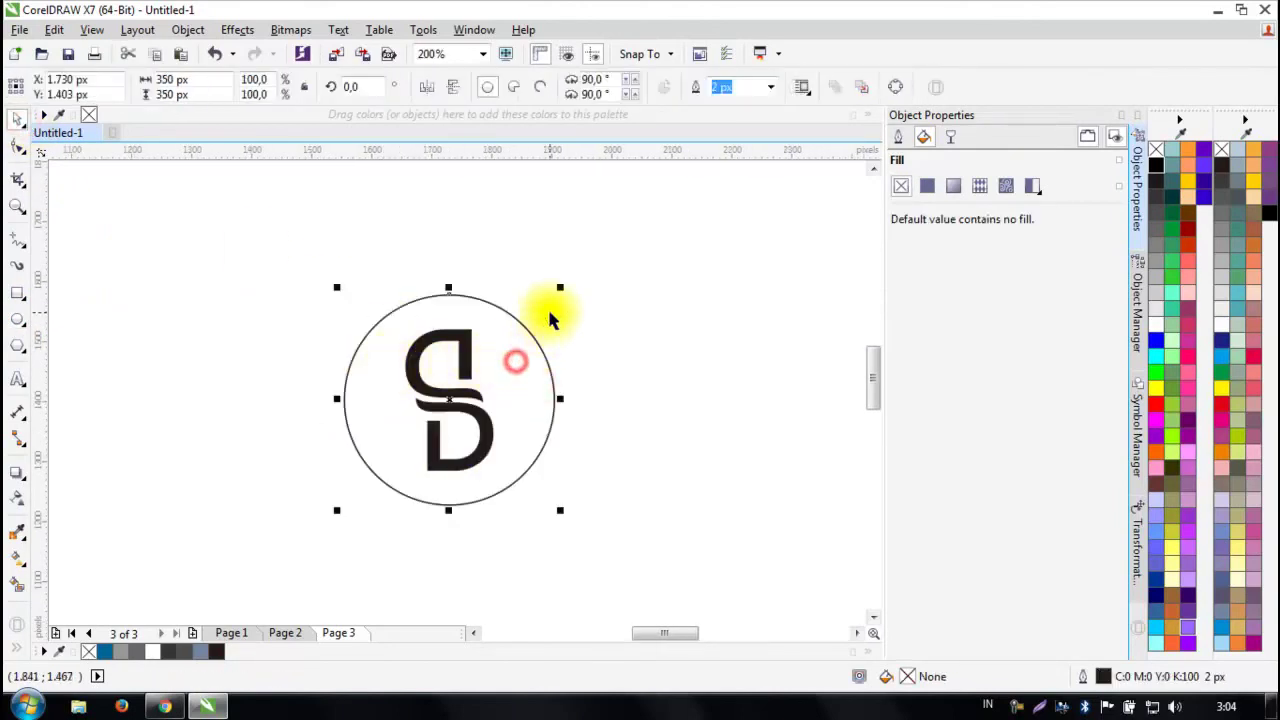
drag(565, 290, 586, 300)
click(587, 302)
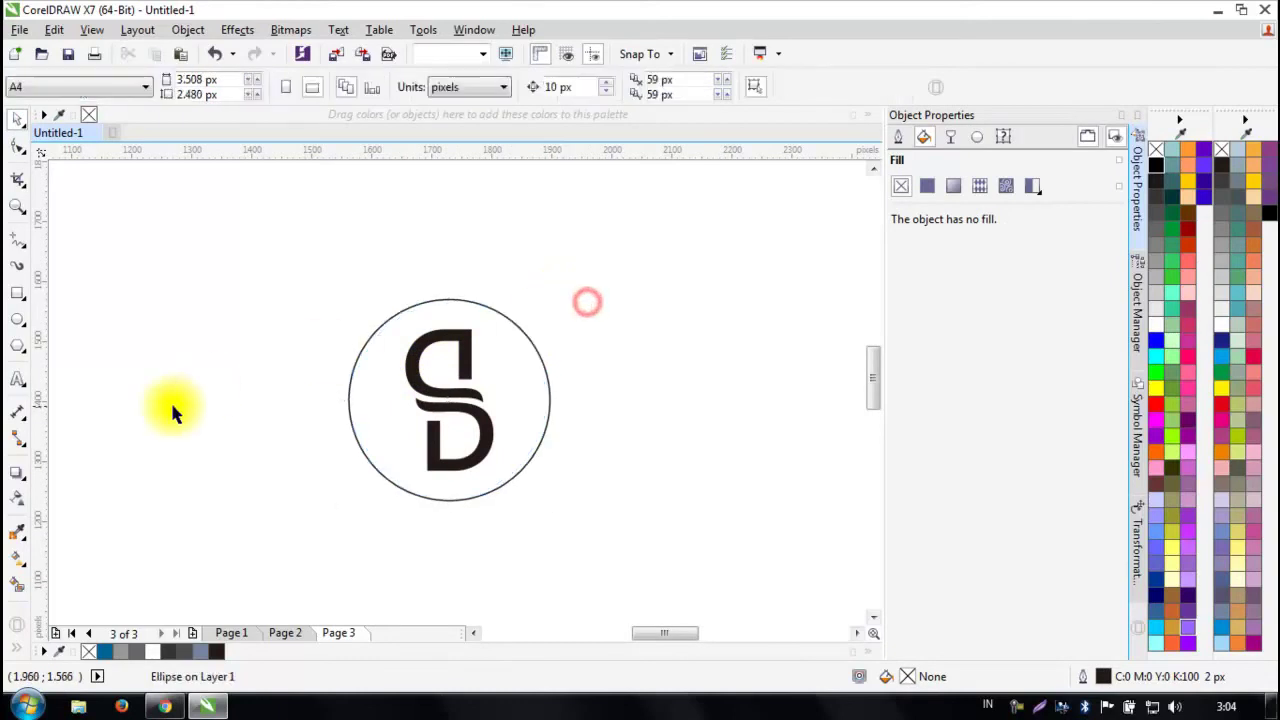
Smart-fill the area between the circle and the monogram with grey-blue (C40 M20 Y0 K40) and a 2 px black outline.
click(18, 586)
click(457, 443)
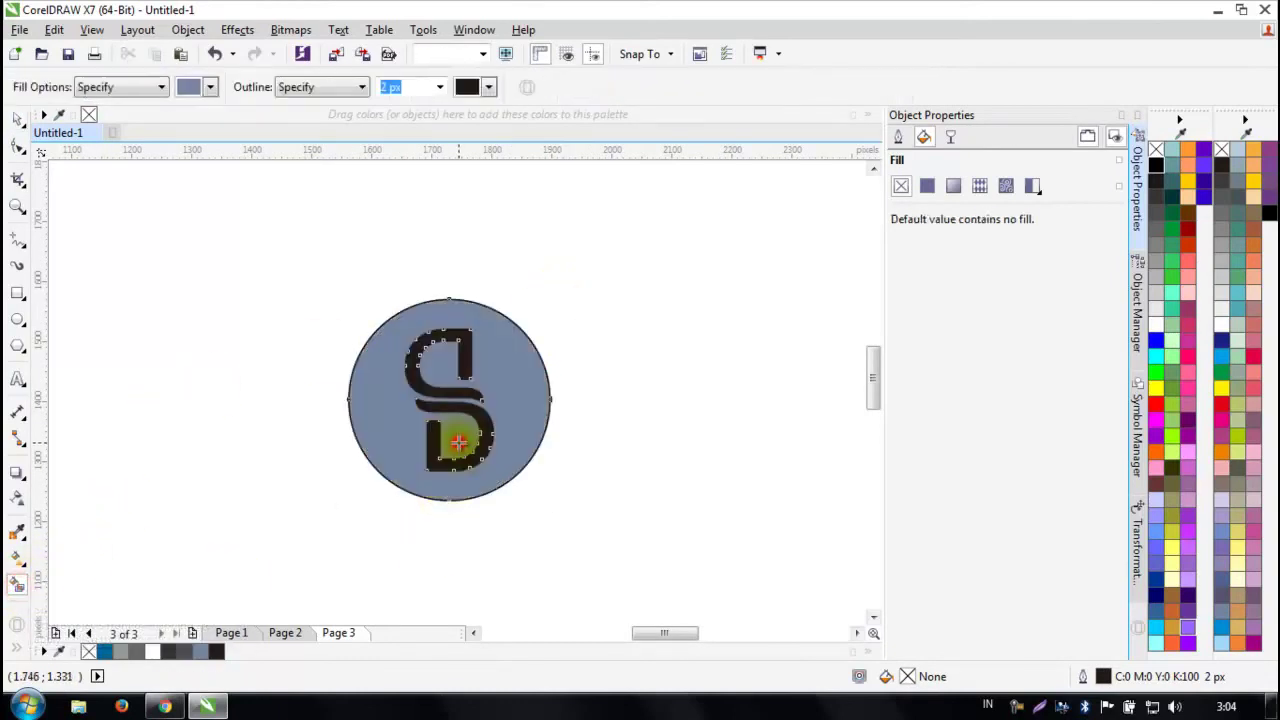
click(18, 118)
click(243, 311)
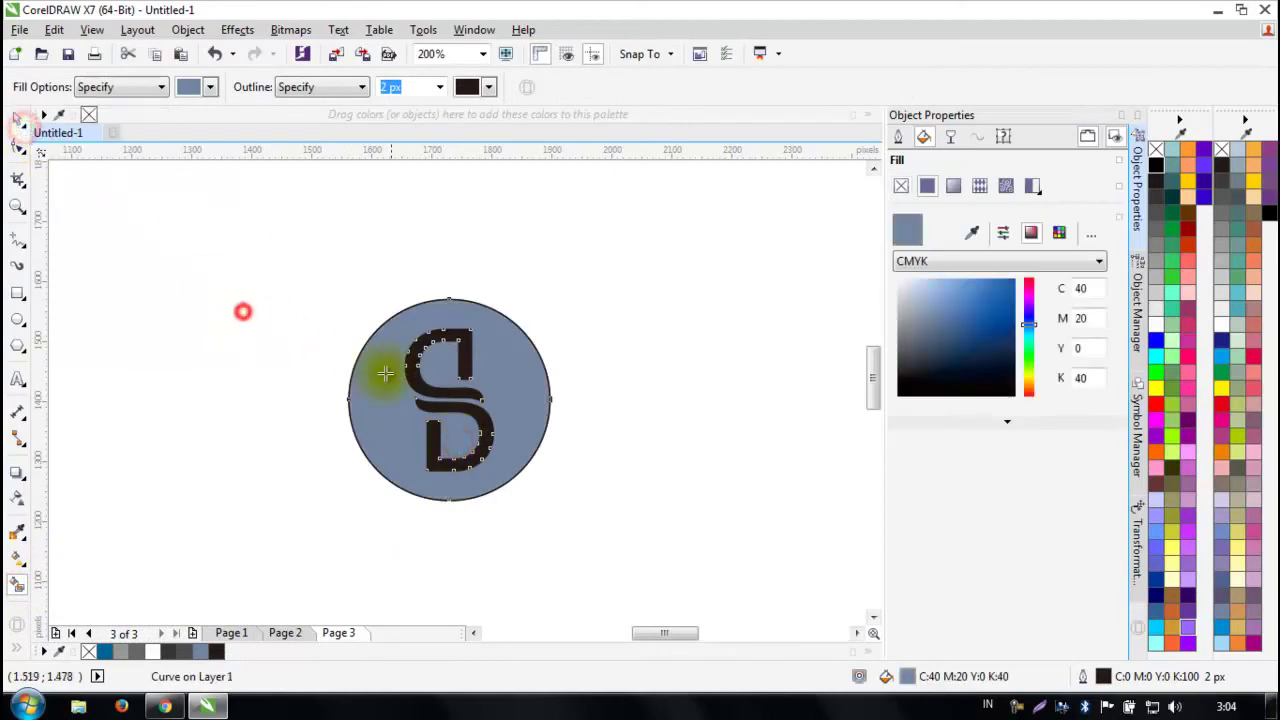
click(18, 118)
click(331, 369)
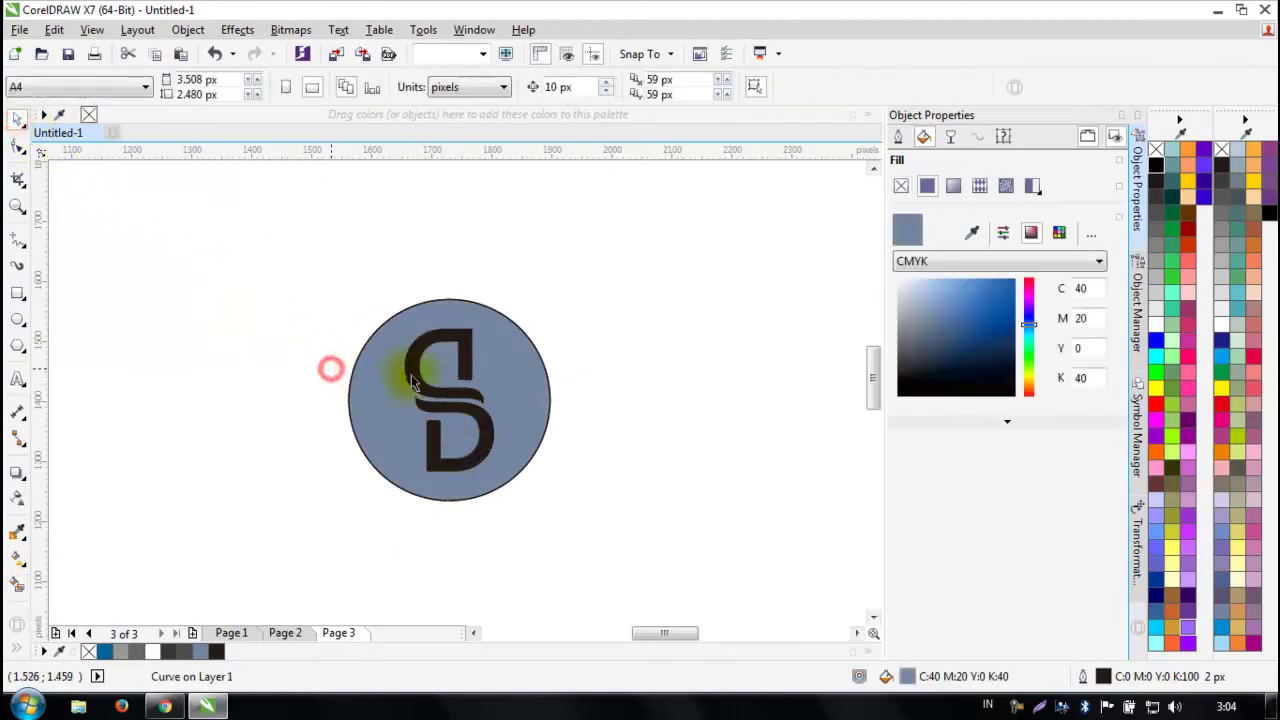
Delete the original unfilled circle and the black monogram, keeping only the grey-blue cut-out shape.
scroll(412, 380, up, 2)
click(414, 361)
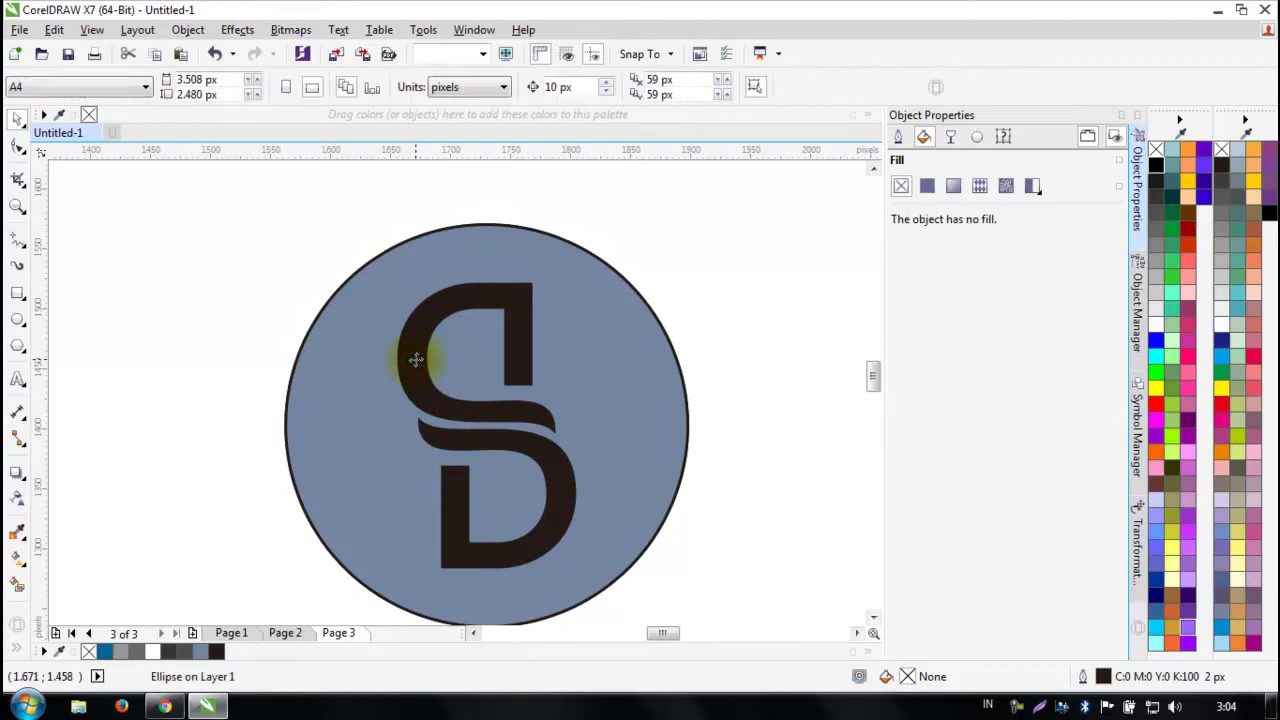
click(416, 360)
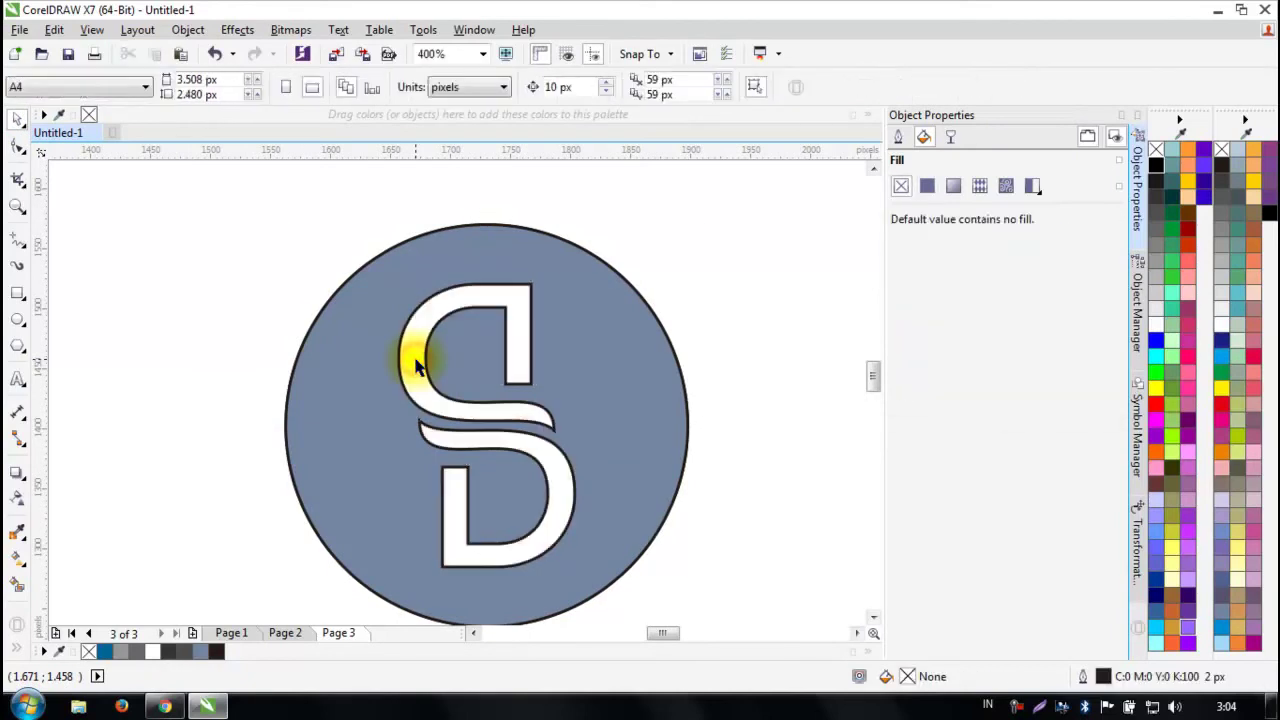
Remove the outline from the grey-blue circular shape.
scroll(416, 365, down, 2)
click(500, 371)
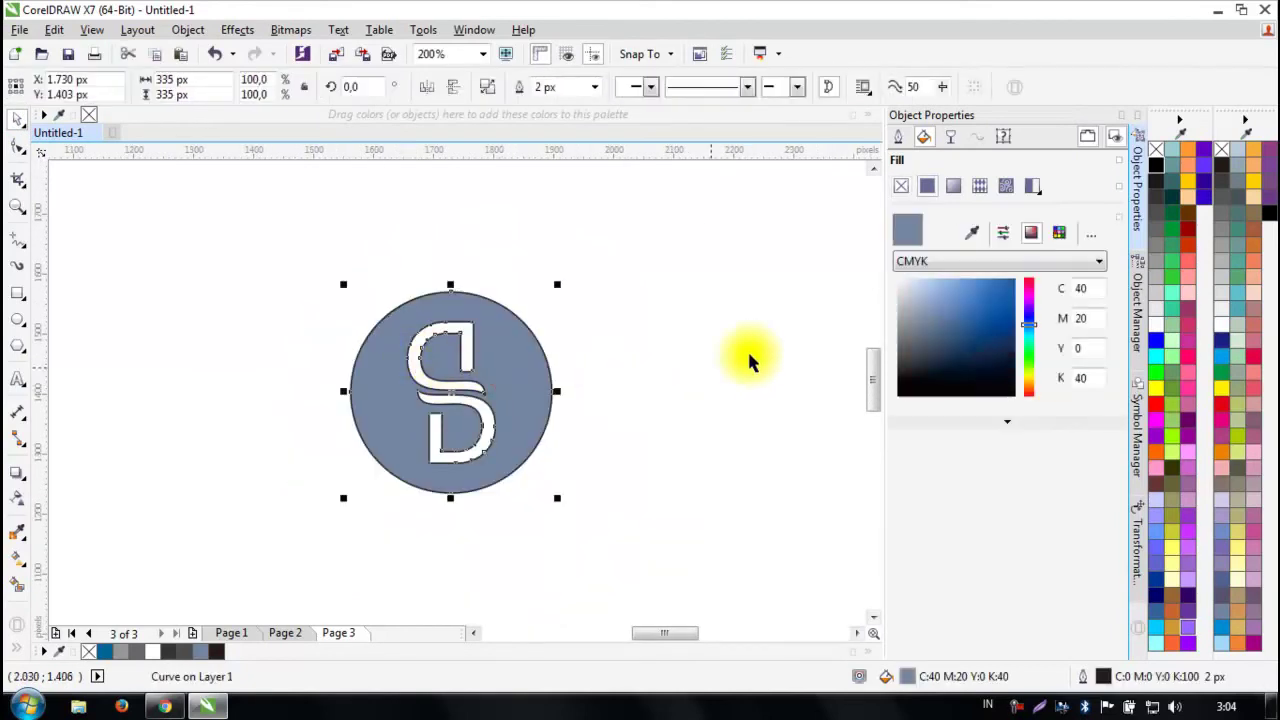
right_click(1157, 150)
click(772, 352)
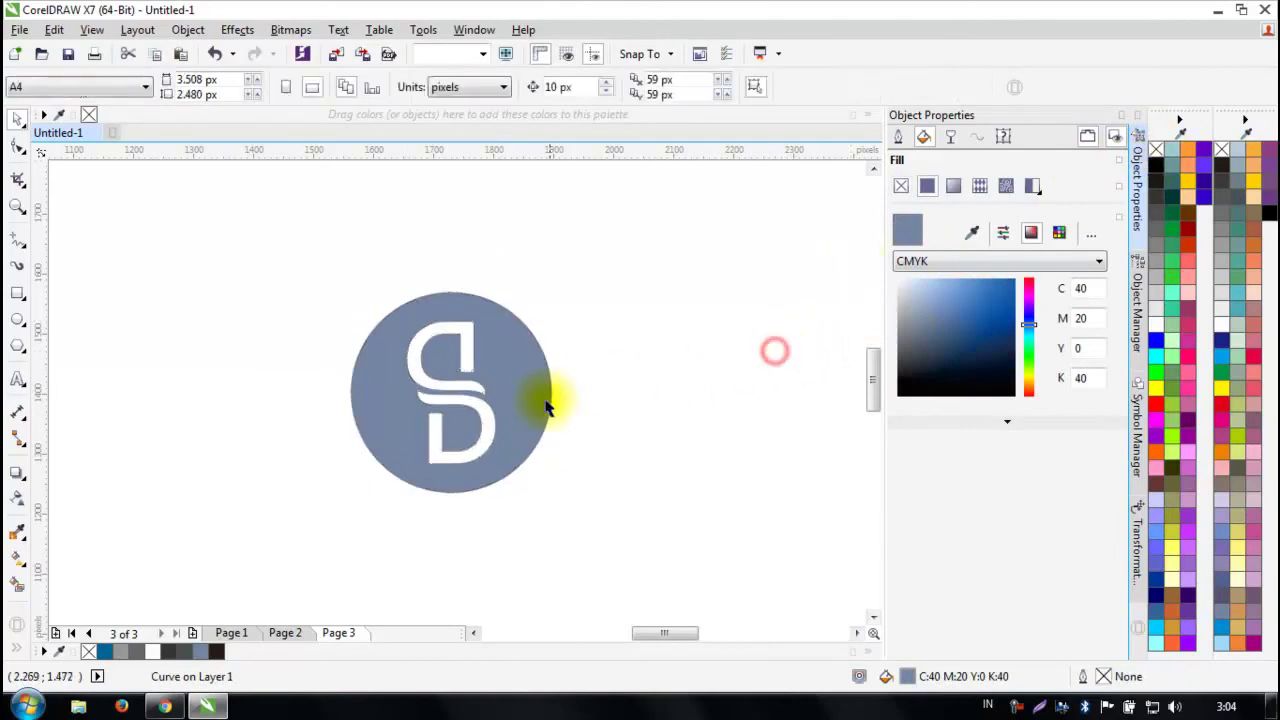
Change the circular shape's fill to dark blue #002B60.
click(528, 407)
click(627, 478)
click(534, 391)
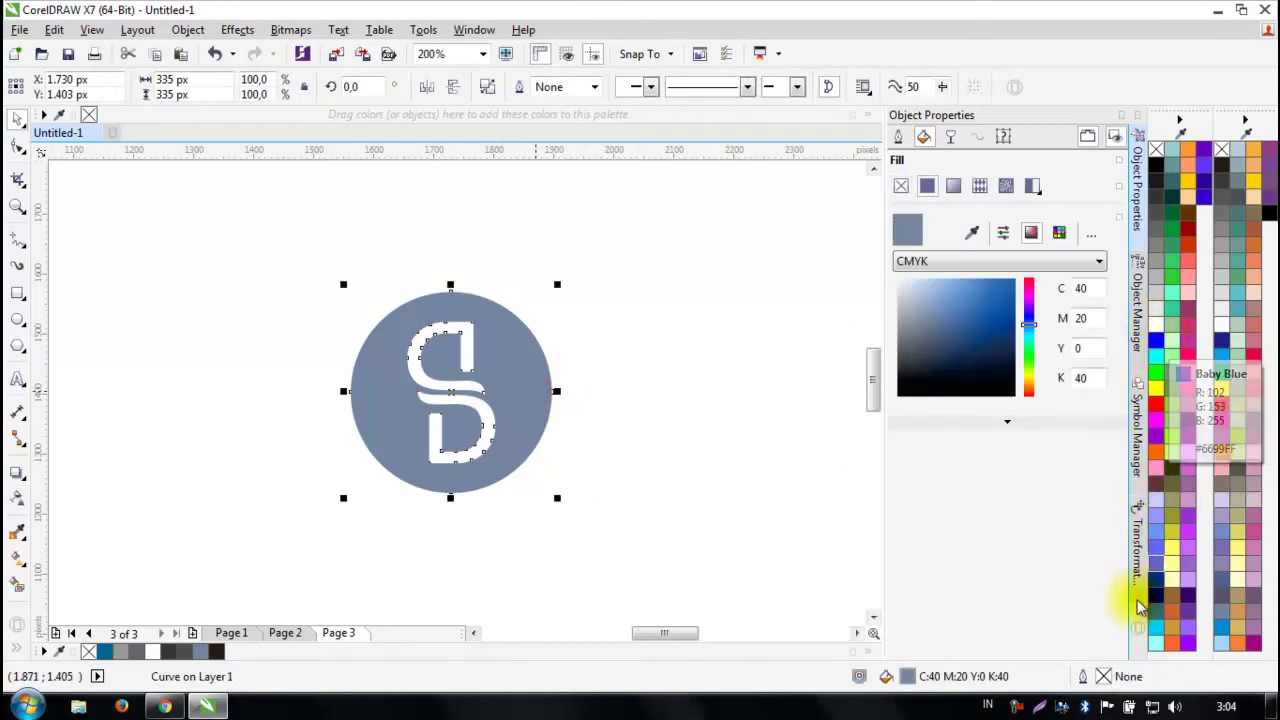
drag(1157, 592, 1238, 614)
click(616, 393)
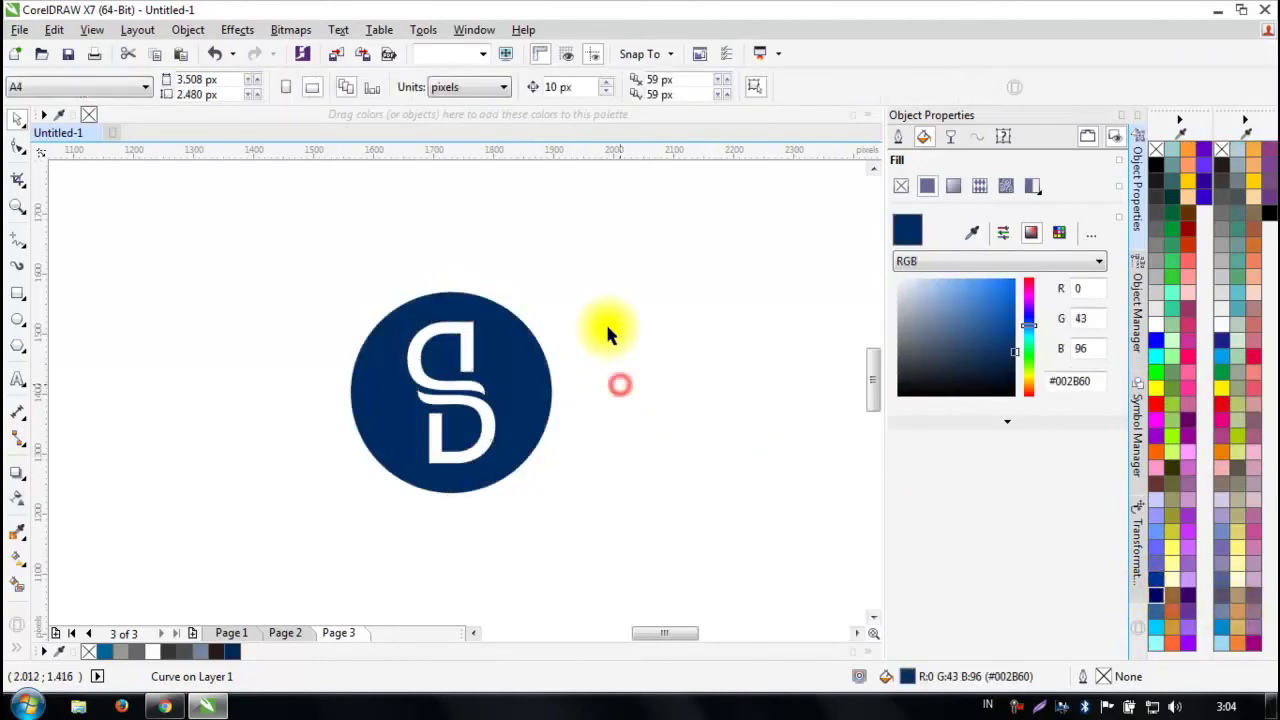
Add the artistic text SUCCESS DIMENSIONS below the circular logo in 24 pt Arial.
scroll(563, 329, down, 2)
scroll(565, 333, up, 1)
click(560, 350)
click(669, 366)
click(16, 378)
click(454, 440)
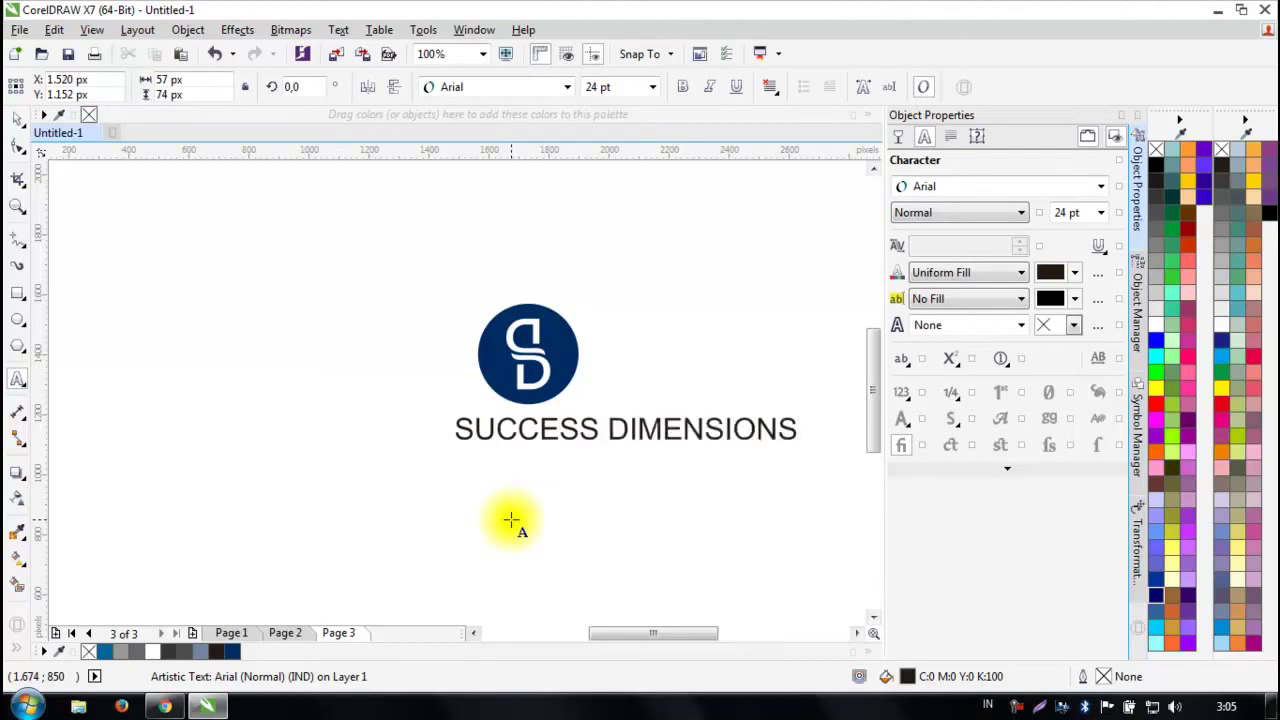
Change the SUCCESS DIMENSIONS text to Gotham Normal and scale it down proportionally to about 13 pt.
click(17, 120)
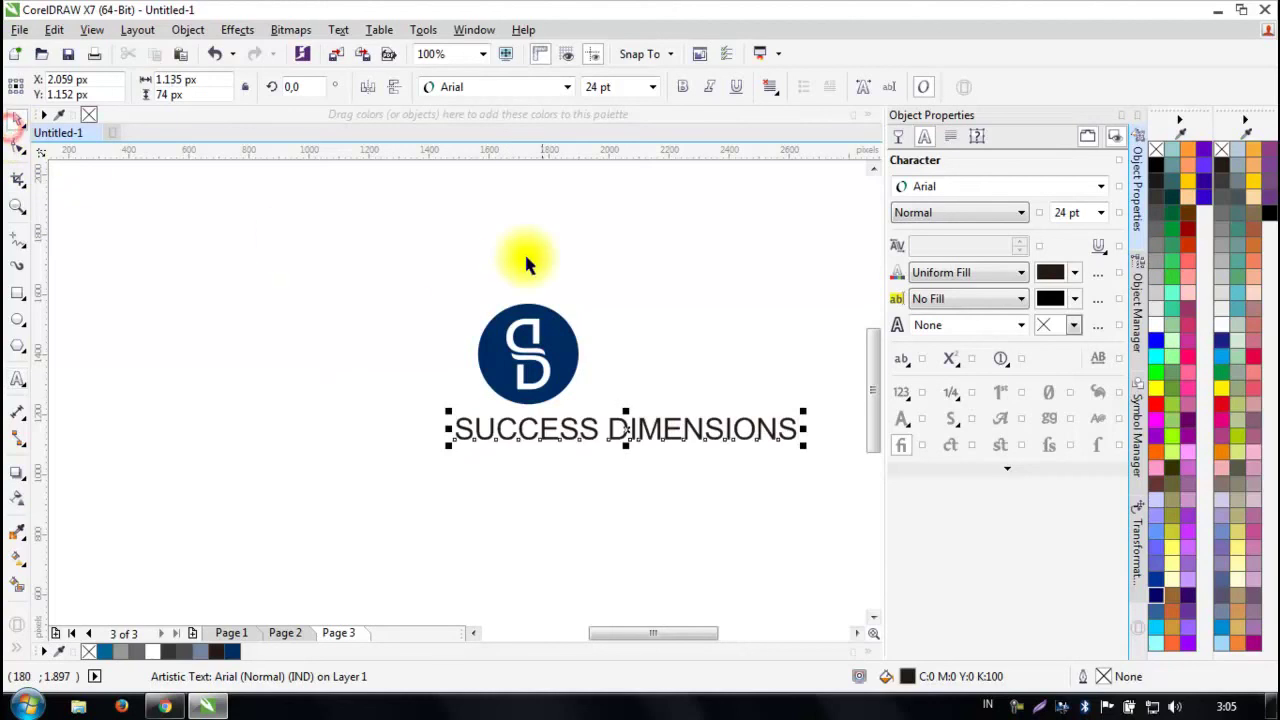
click(569, 88)
mouse_move(557, 143)
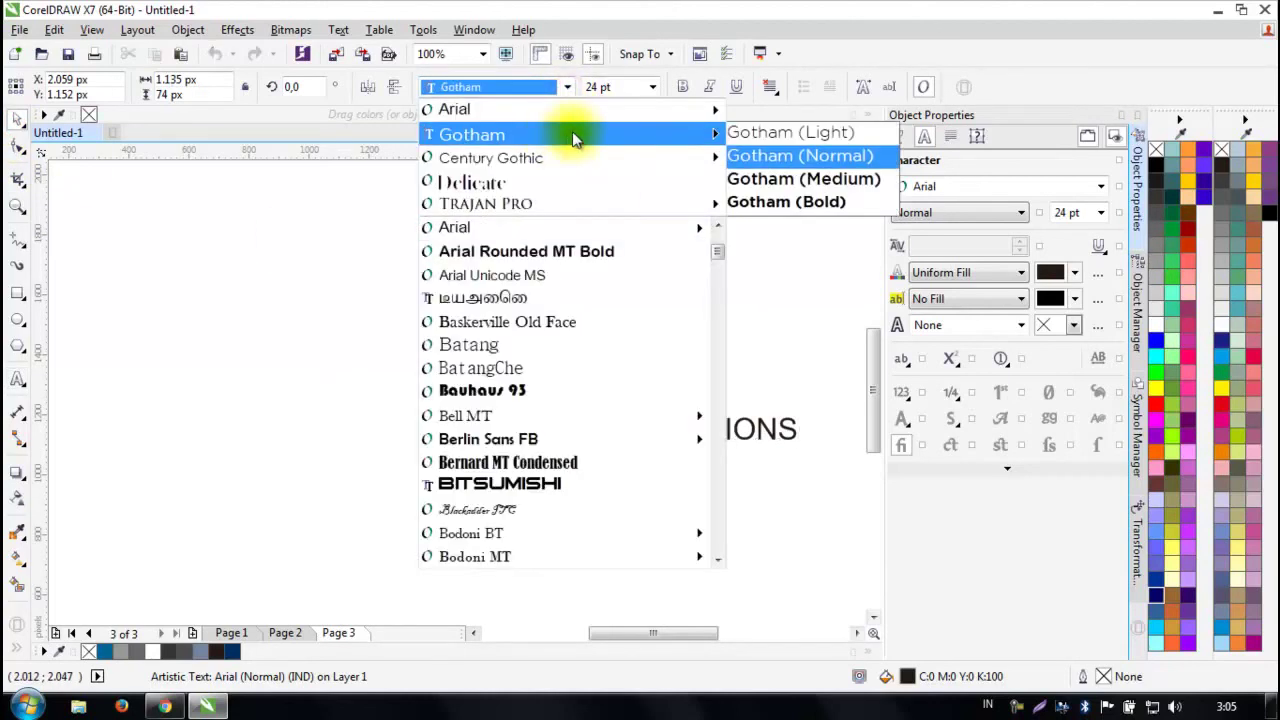
click(770, 156)
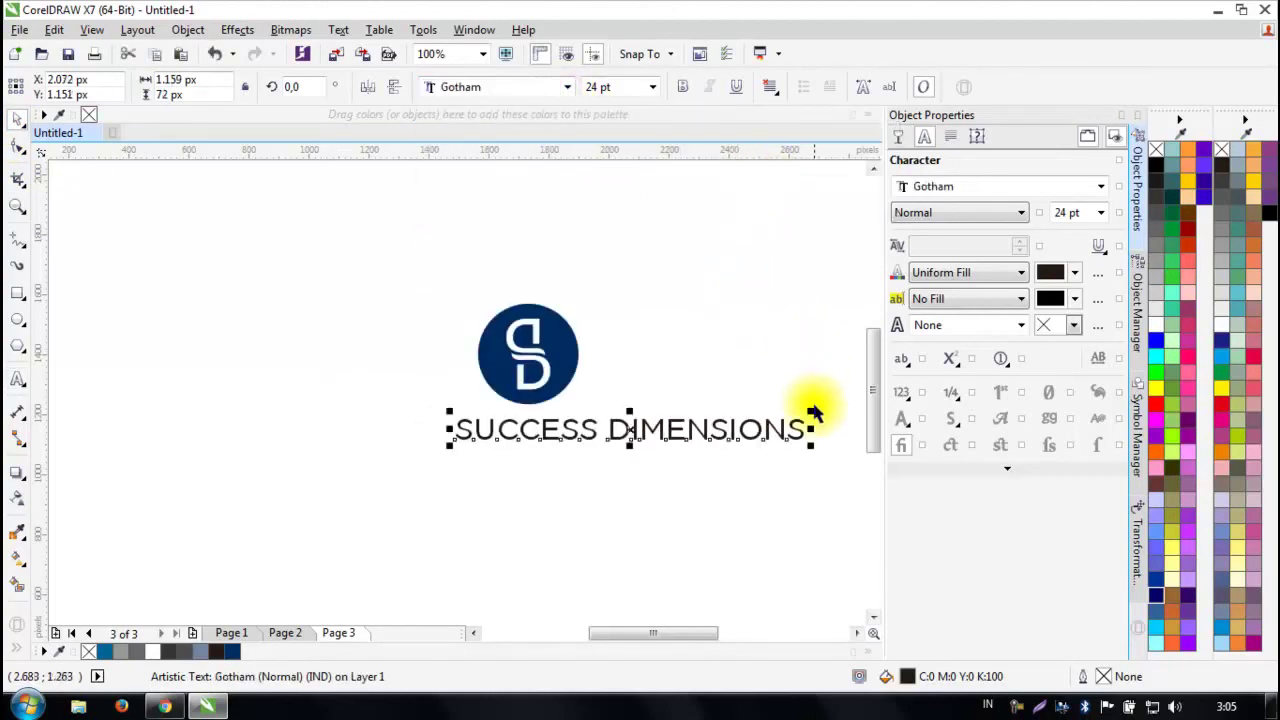
drag(814, 409, 635, 300)
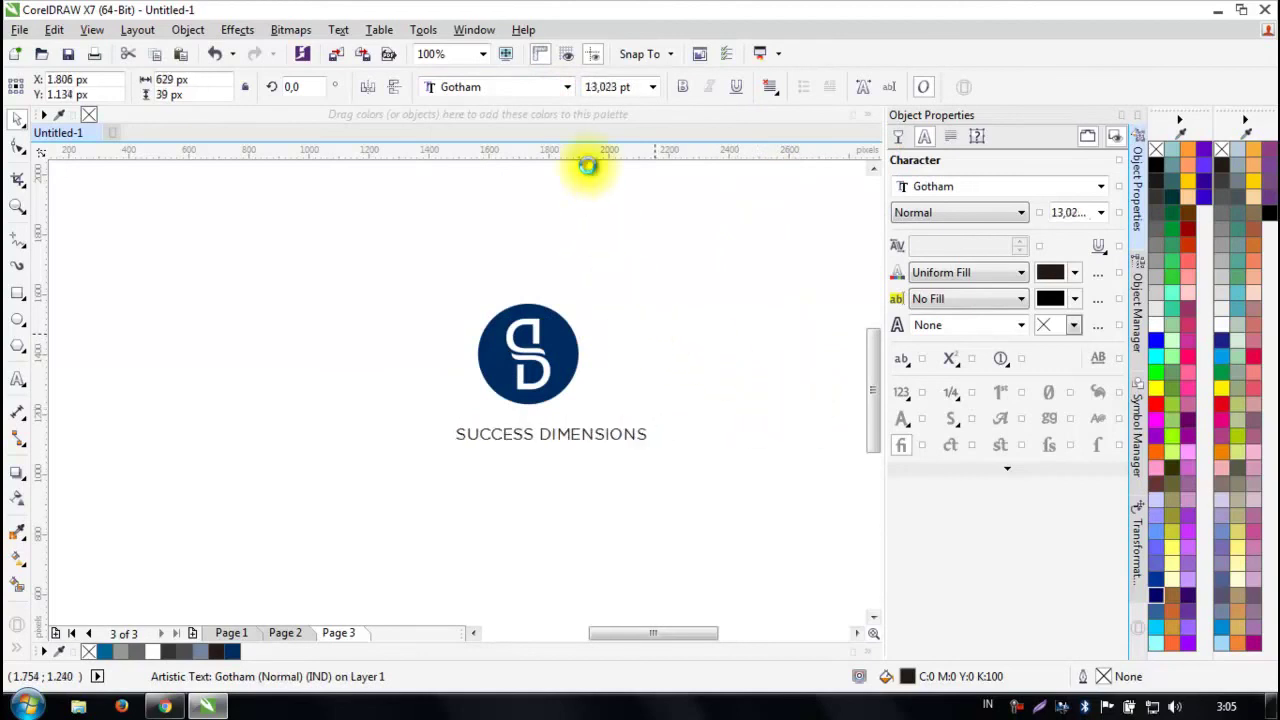
Set the weight of the SUCCESS DIMENSIONS text to Gotham Medium.
click(572, 90)
mouse_move(710, 111)
click(777, 160)
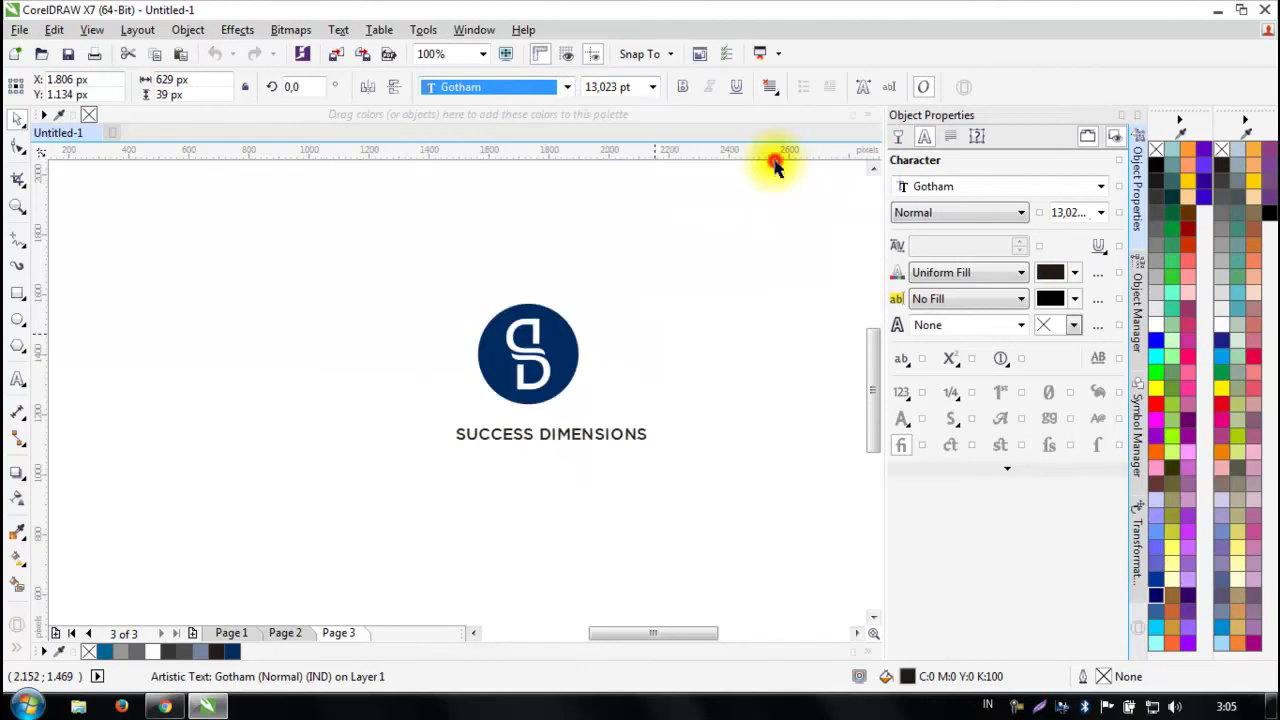
Move the SUCCESS DIMENSIONS text so it sits centred and close beneath the circular logo.
scroll(605, 428, up, 2)
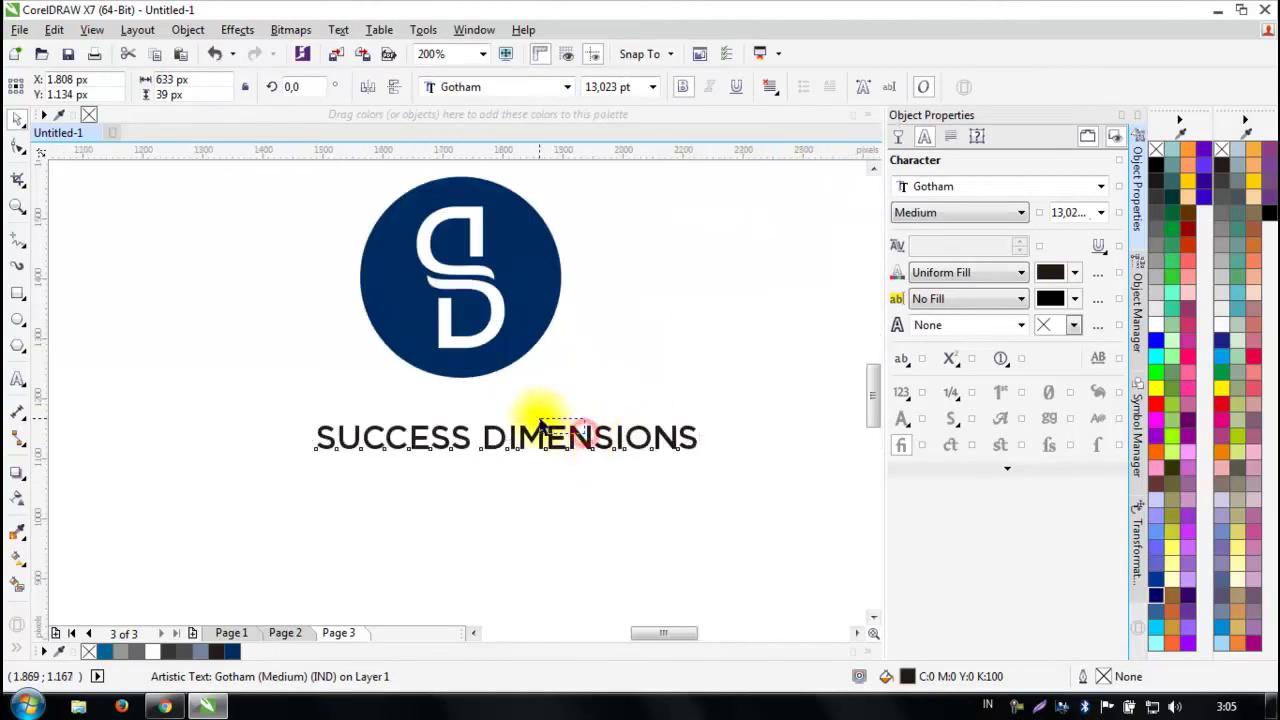
click(557, 437)
click(549, 443)
click(545, 440)
drag(545, 440, 502, 420)
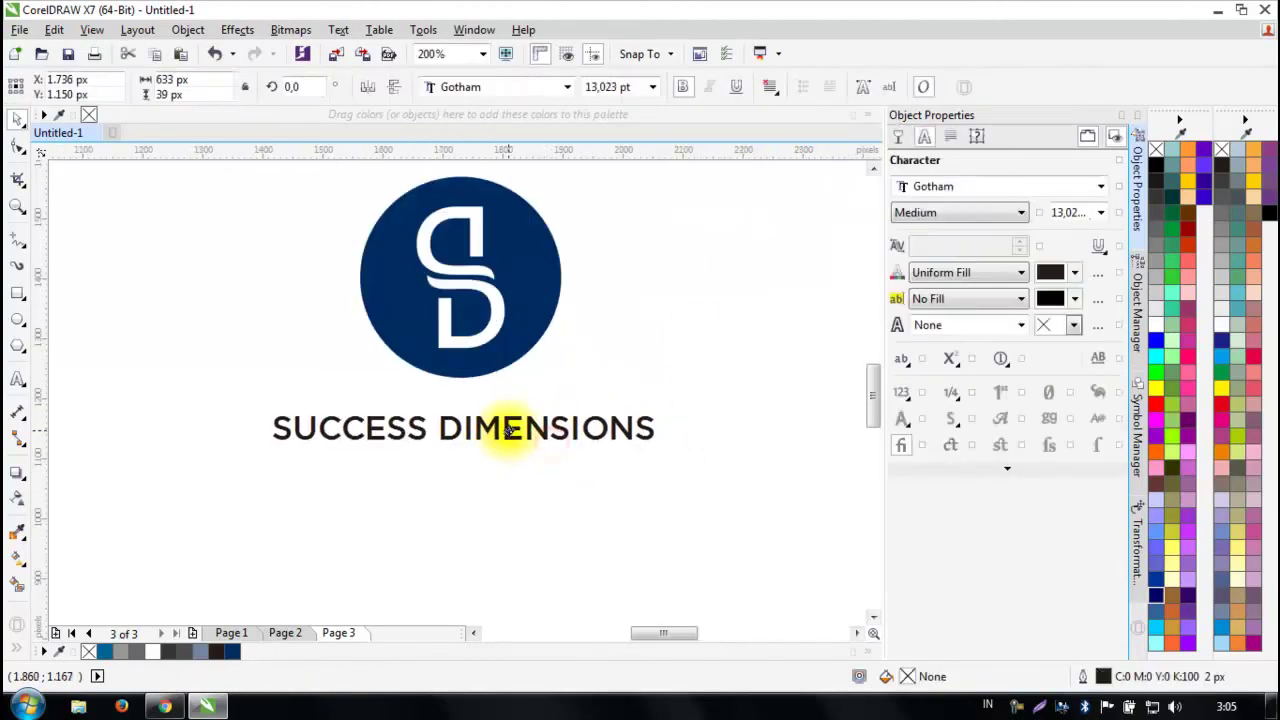
click(604, 343)
scroll(504, 404, down, 2)
Convert the SUCCESS DIMENSIONS text to curves.
drag(329, 371, 629, 463)
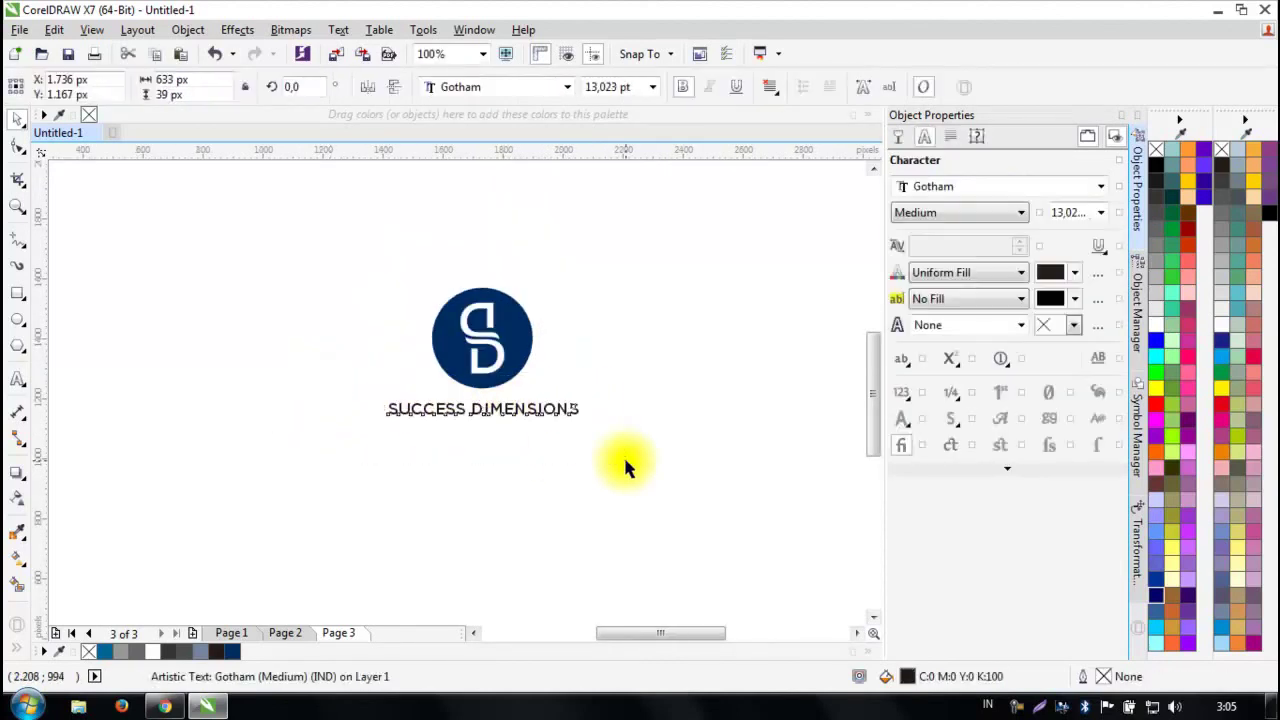
click(447, 478)
drag(362, 388, 628, 464)
click(326, 456)
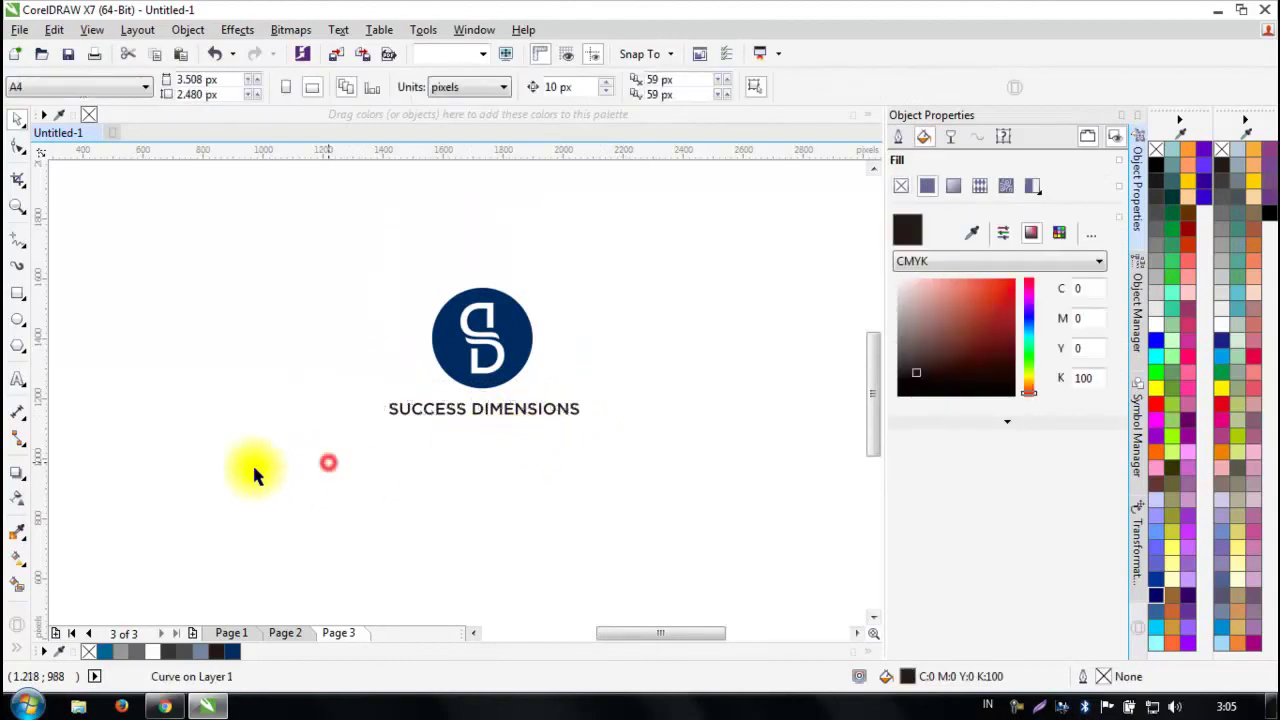
Copy the circle's dark blue #002B60 fill onto the SUCCESS DIMENSIONS lettering.
drag(354, 380, 536, 438)
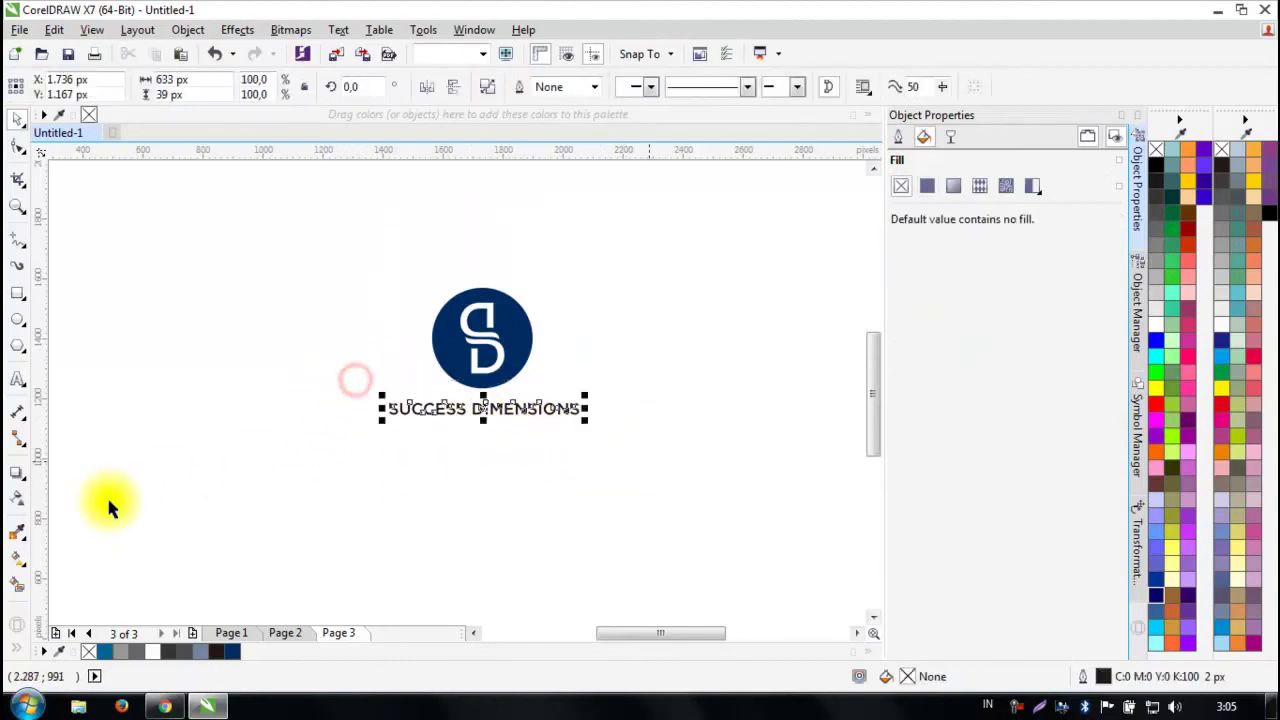
click(20, 560)
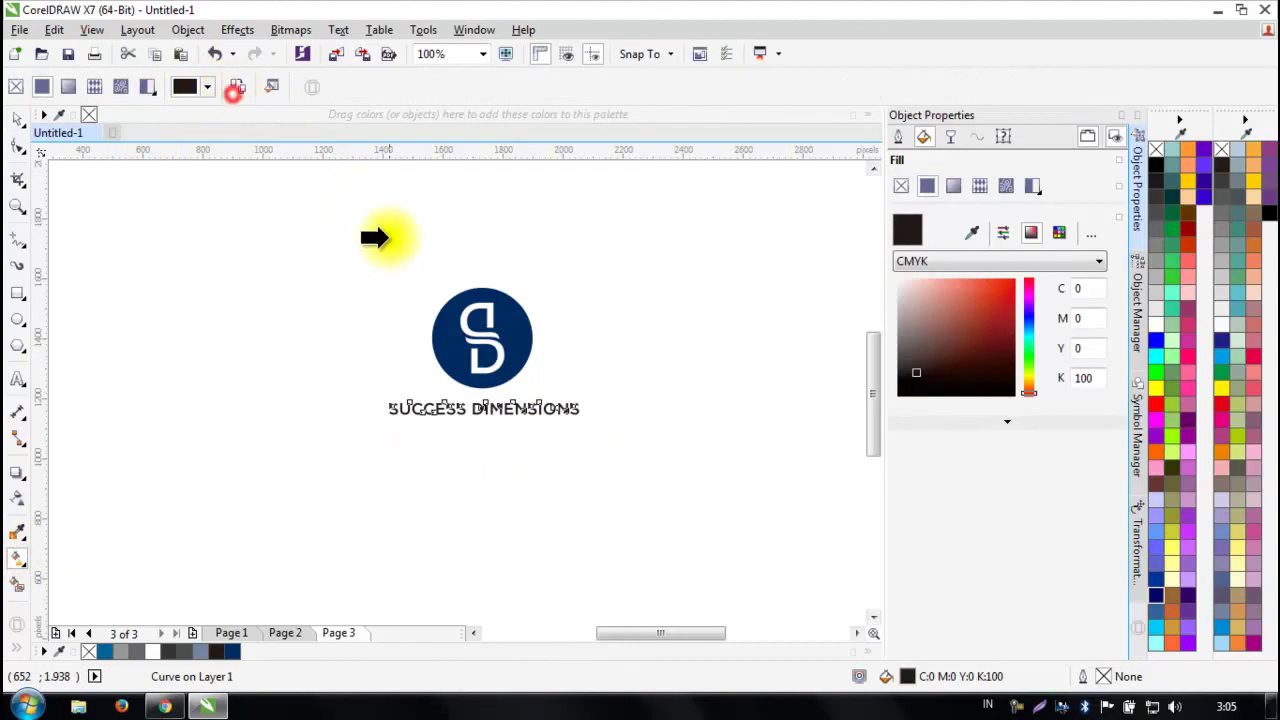
click(440, 333)
click(18, 118)
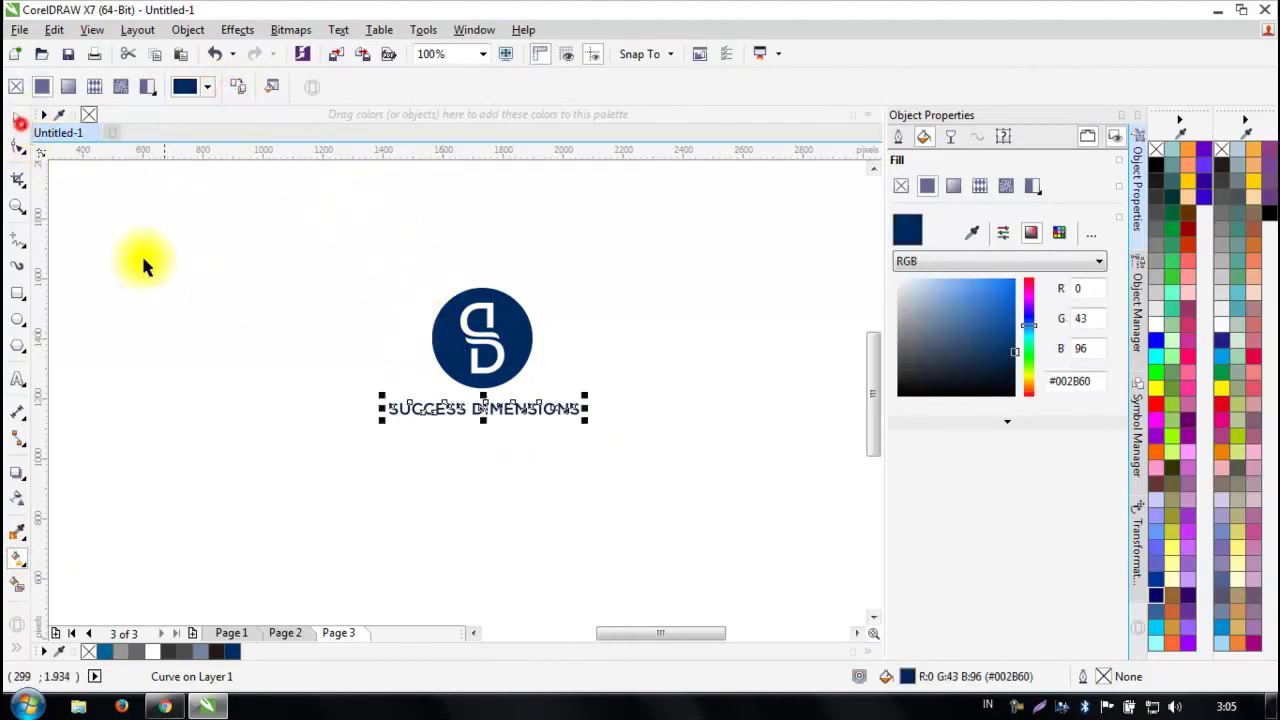
click(188, 305)
Align the blue lettering and the circular logo precisely on a common vertical centre line.
scroll(495, 370, up, 2)
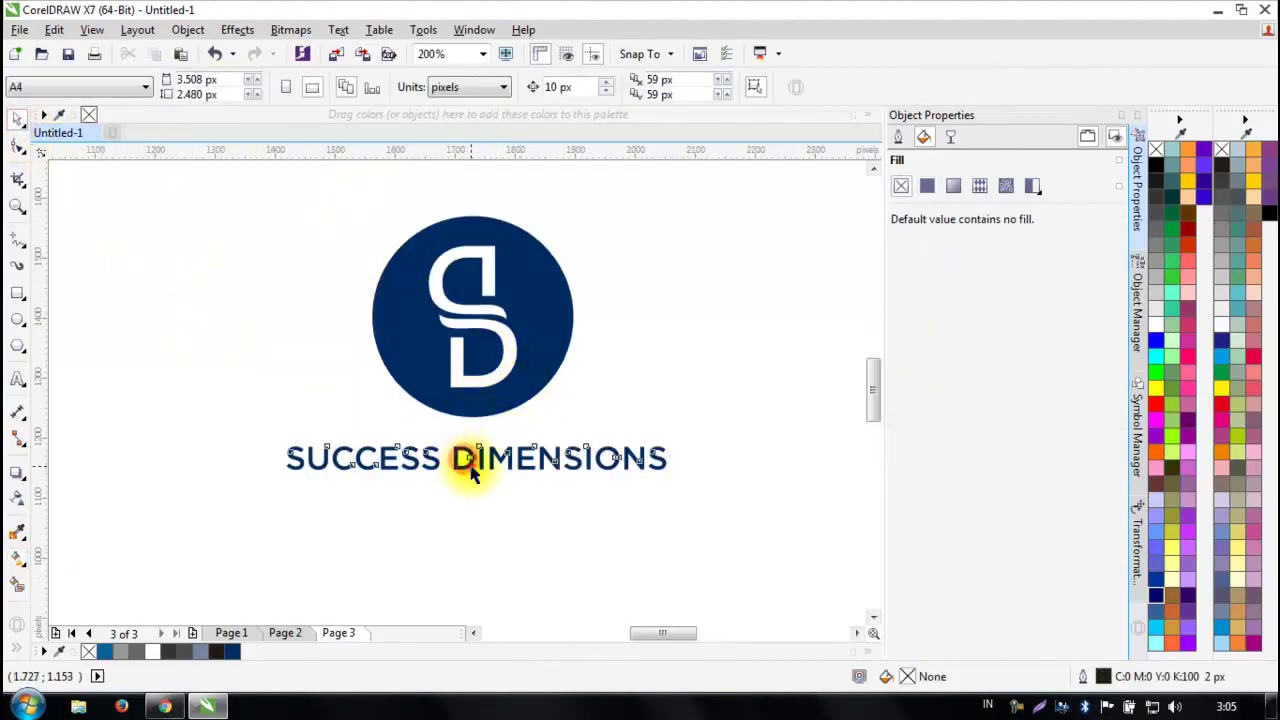
click(473, 470)
click(529, 343)
scroll(455, 375, down, 2)
drag(243, 254, 615, 482)
click(450, 486)
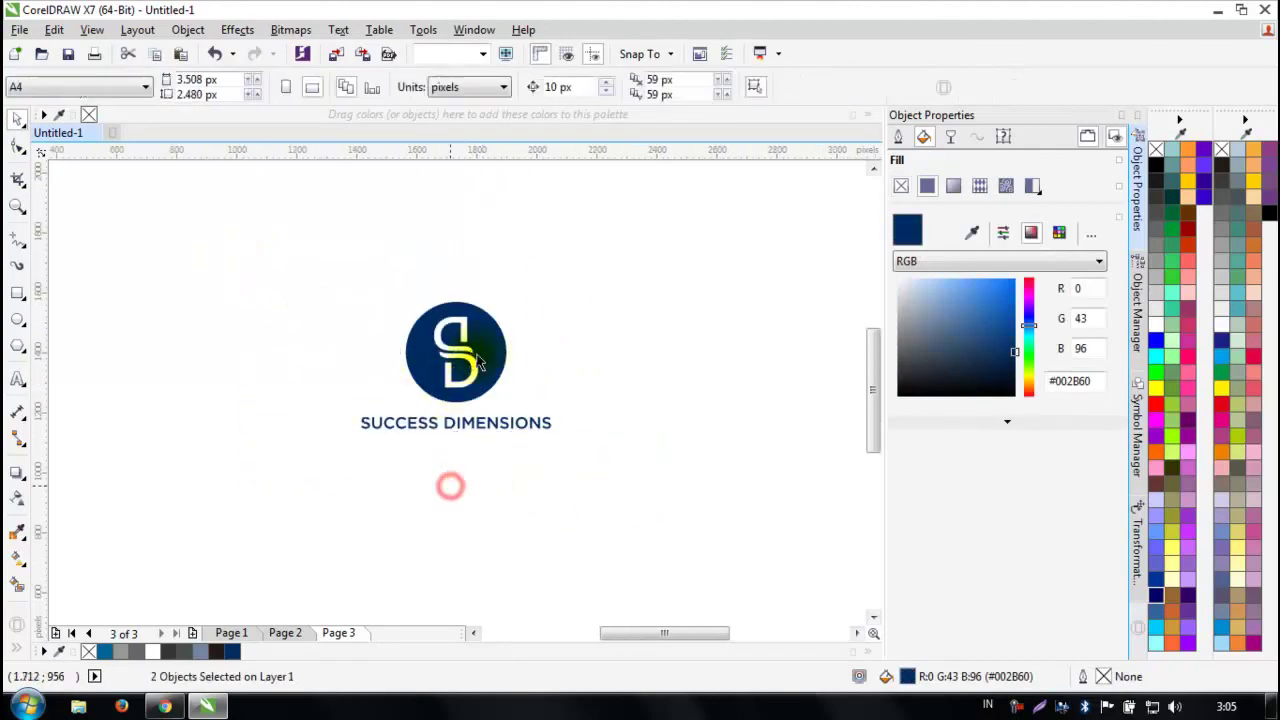
Scale the circular logo down proportionally to about three quarters of its size and re-centre the lettering beneath it.
click(500, 314)
drag(512, 294, 487, 272)
drag(296, 279, 608, 491)
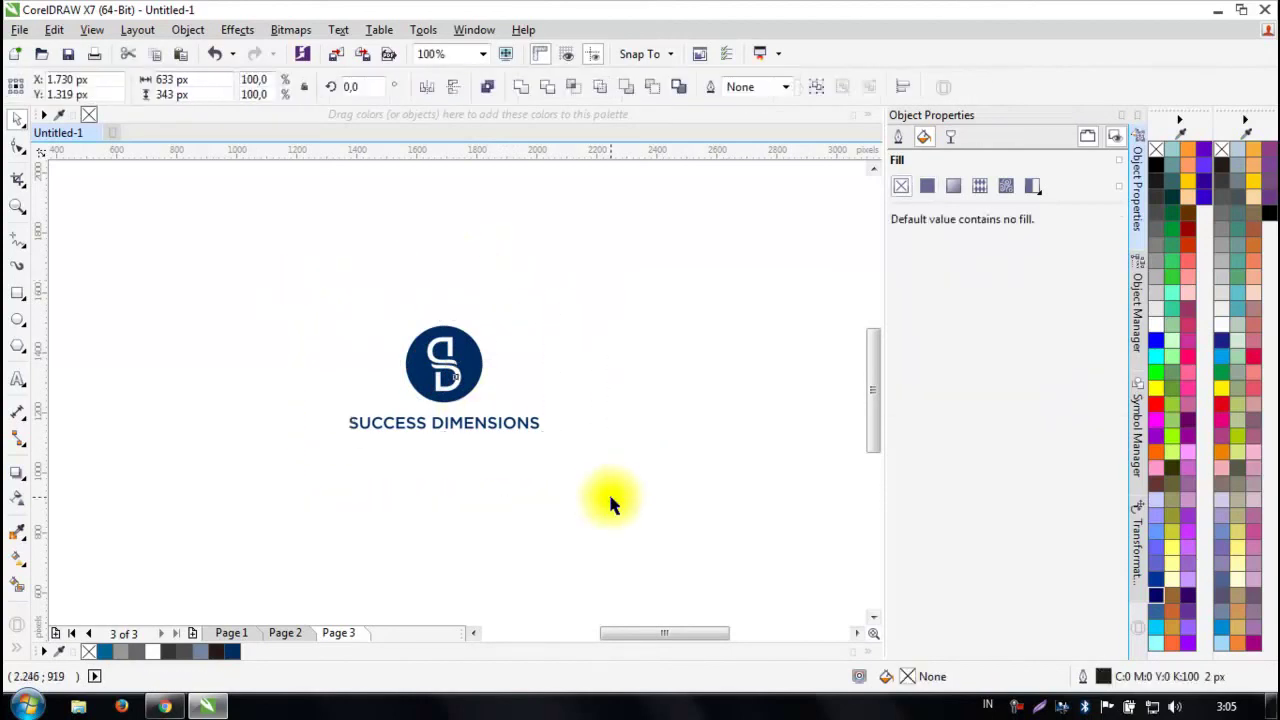
click(561, 507)
Inspect the finished logo as a whole and the circular SD monogram up close.
scroll(490, 480, down, 3)
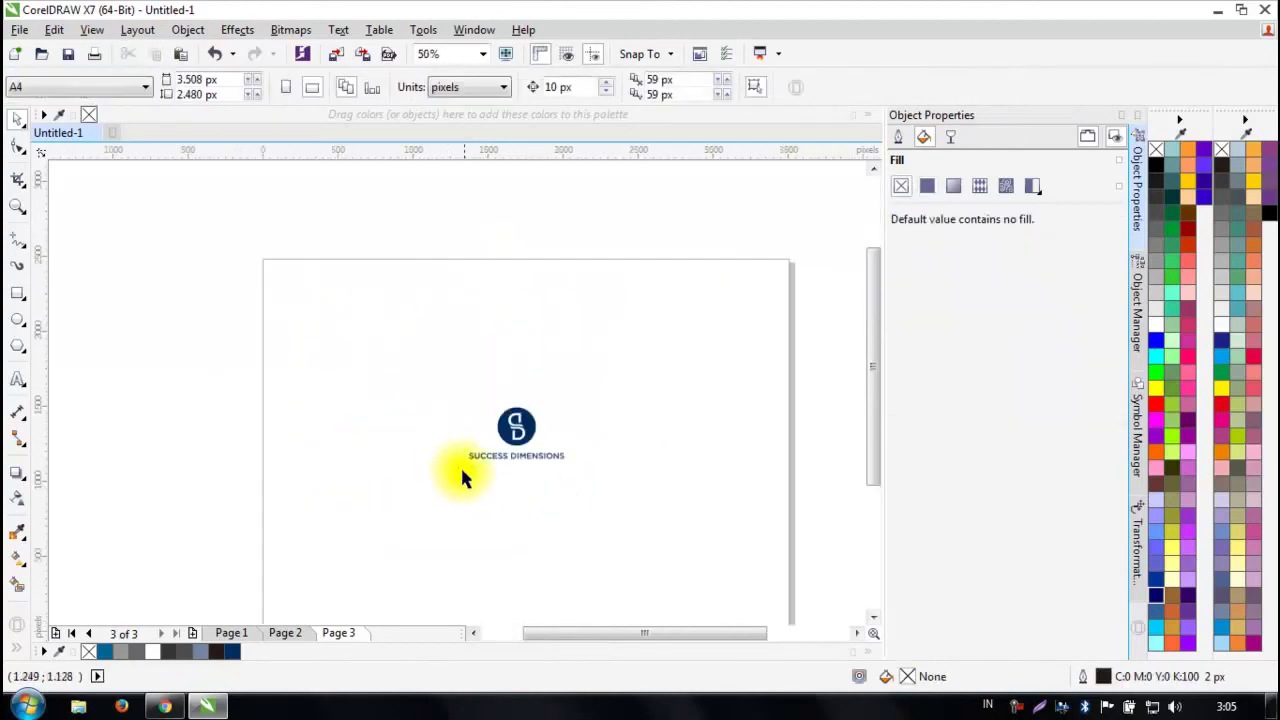
scroll(533, 481, up, 2)
click(17, 206)
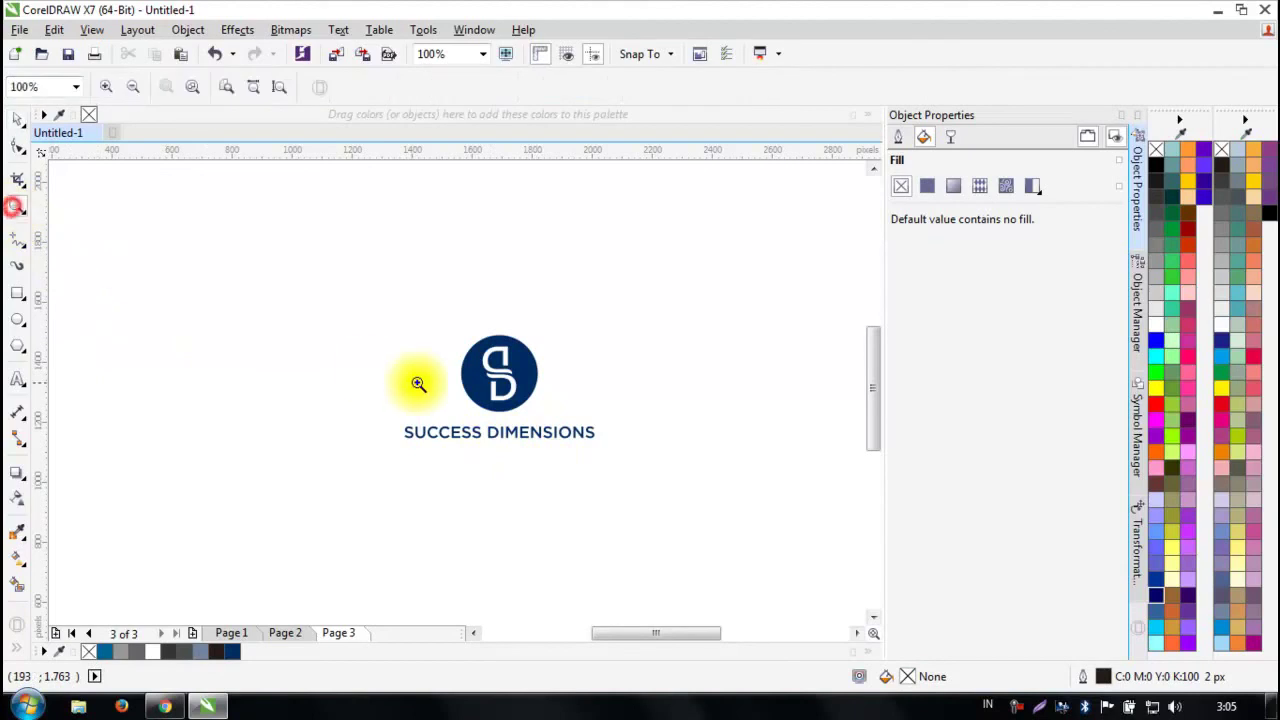
drag(367, 305, 633, 477)
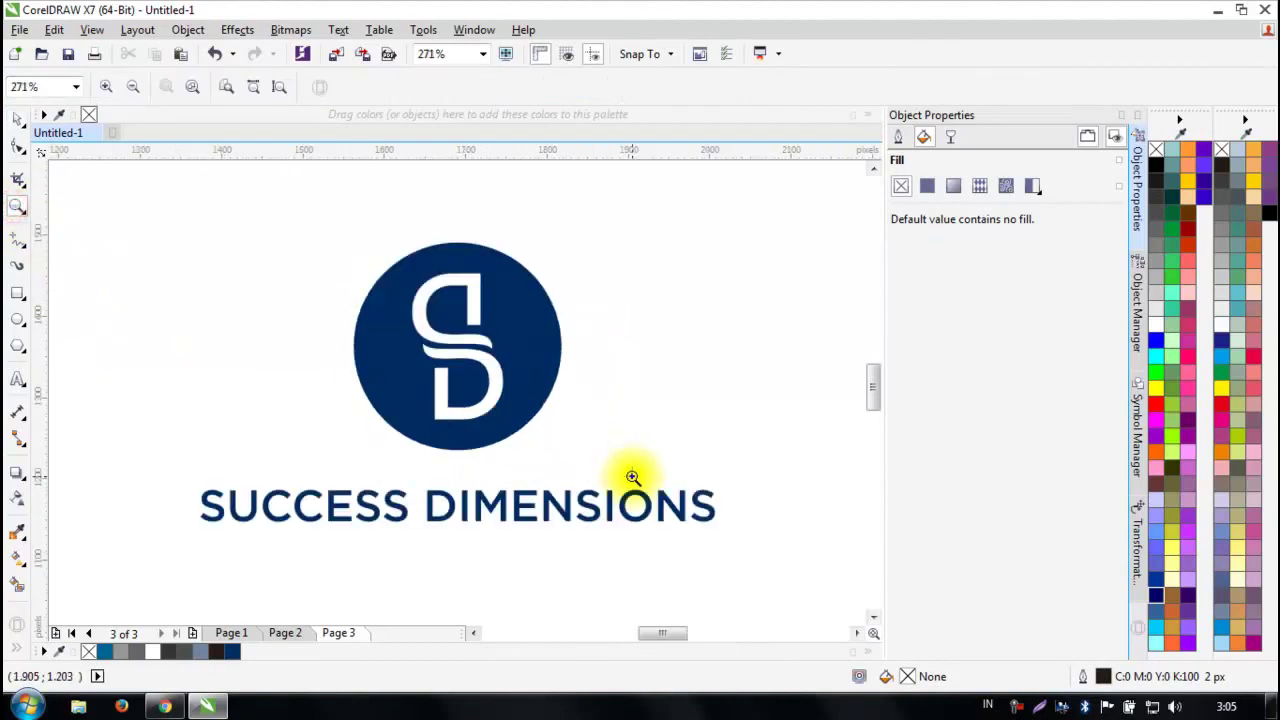
drag(300, 197, 601, 488)
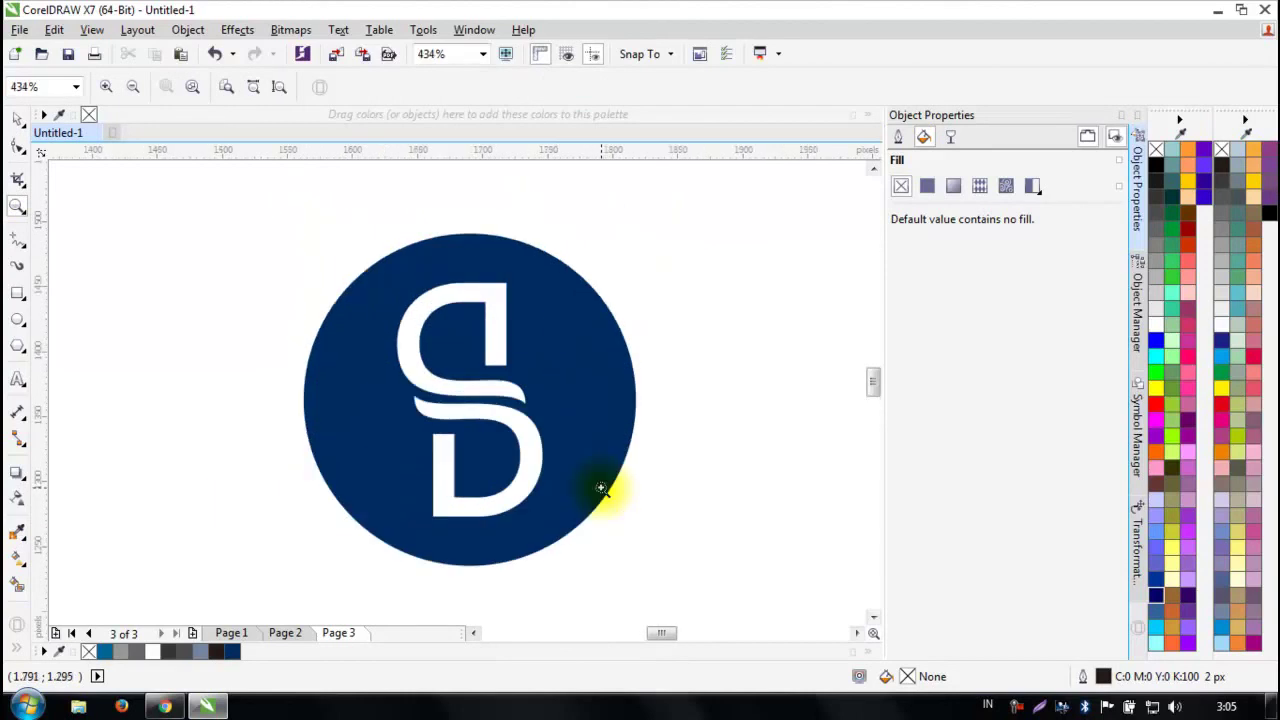
click(15, 120)
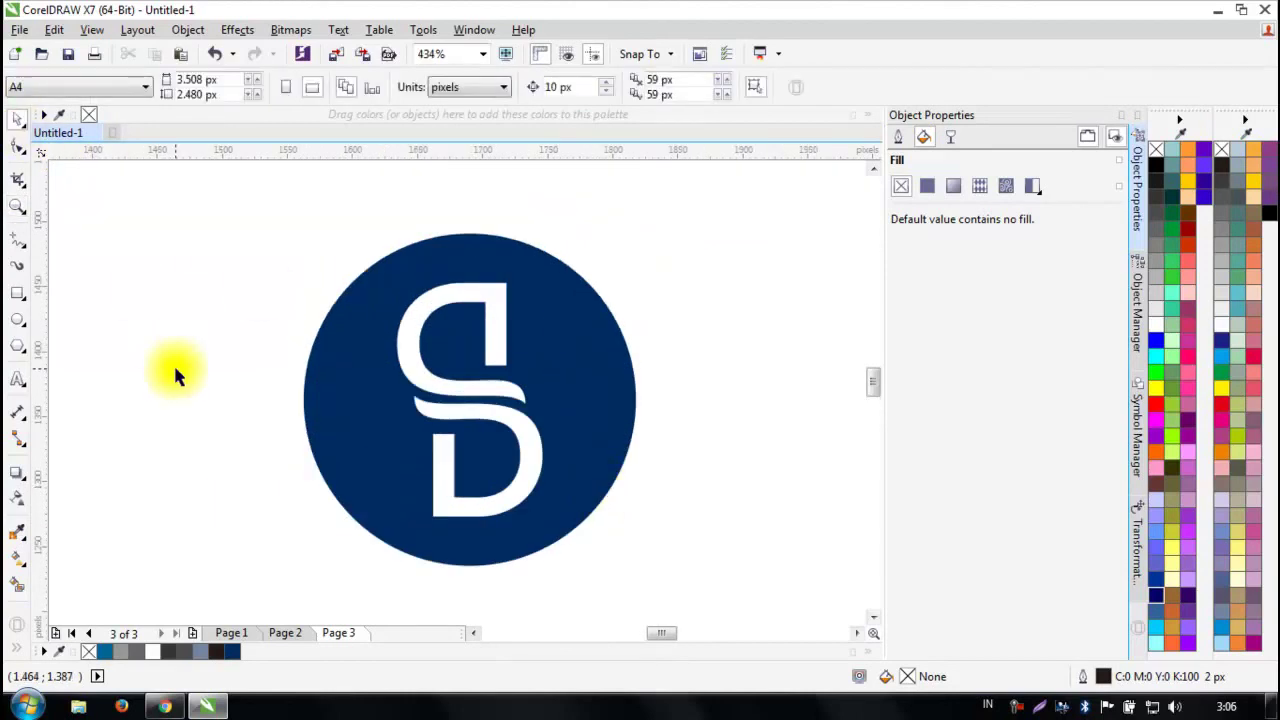